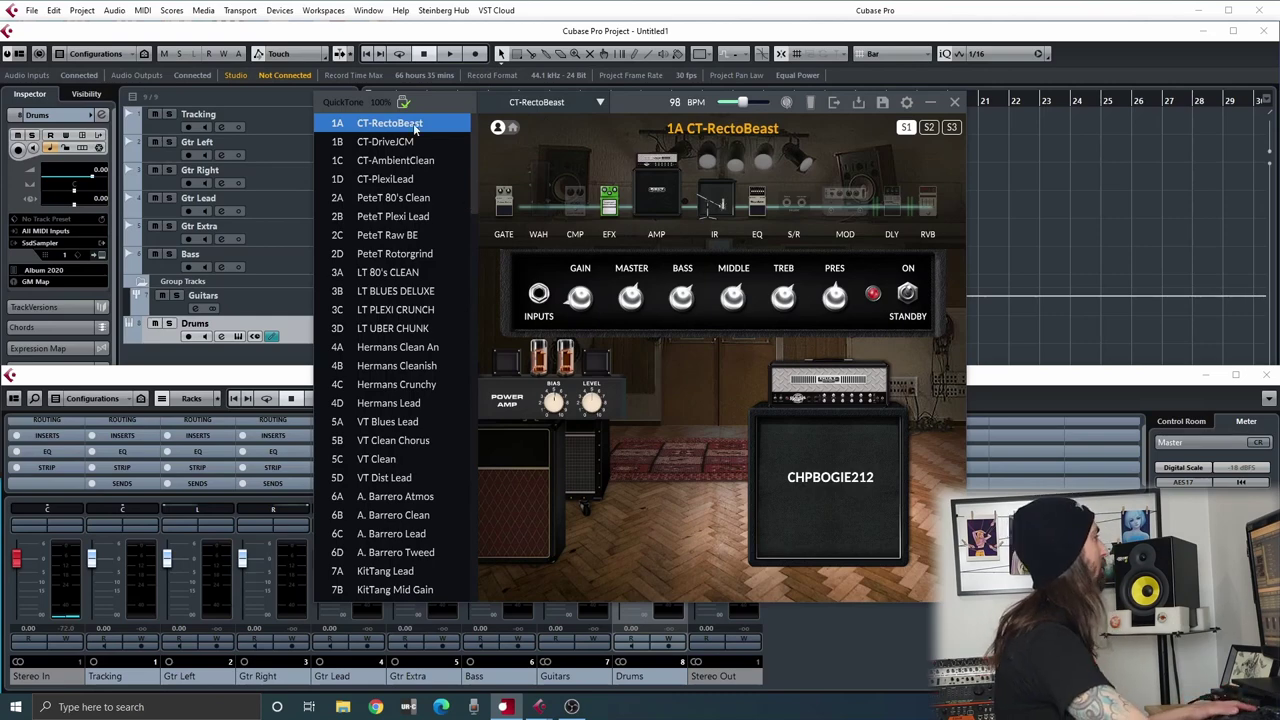
# - Browse the preset list through to its end and return to the first preset
pyautogui.scroll(-20, 407, 272)
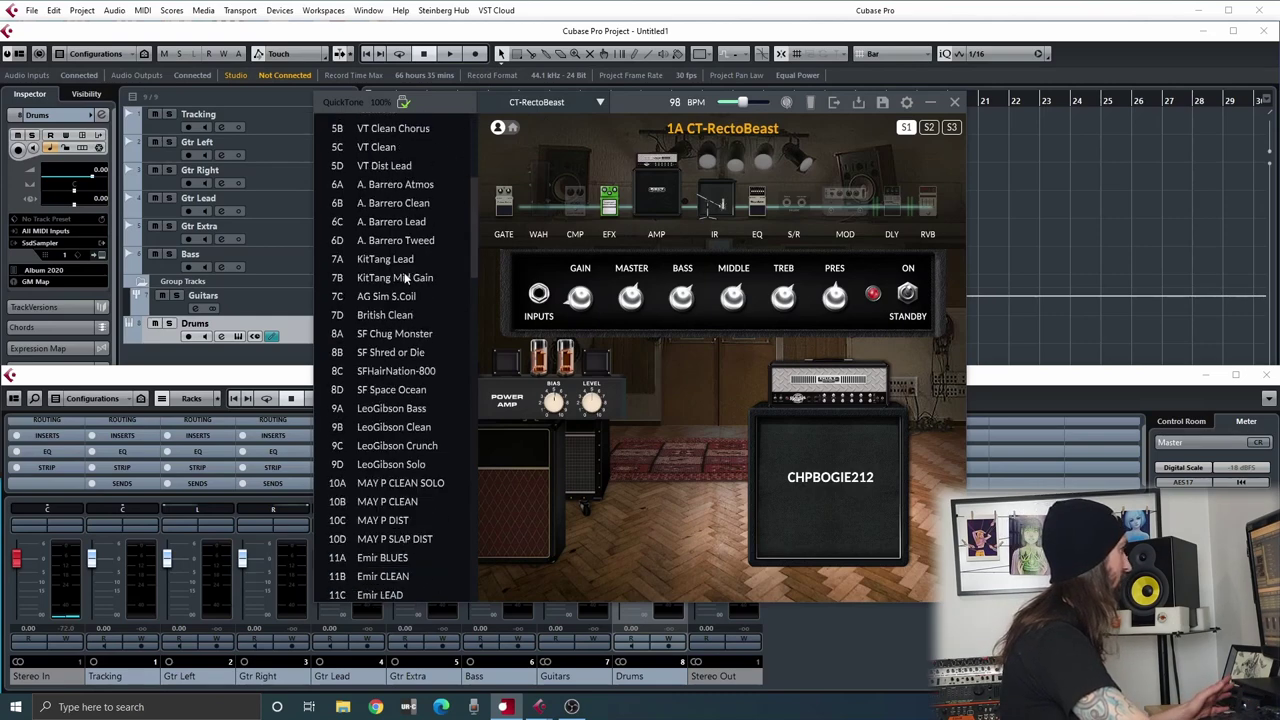
pyautogui.scroll(-4, 405, 277)
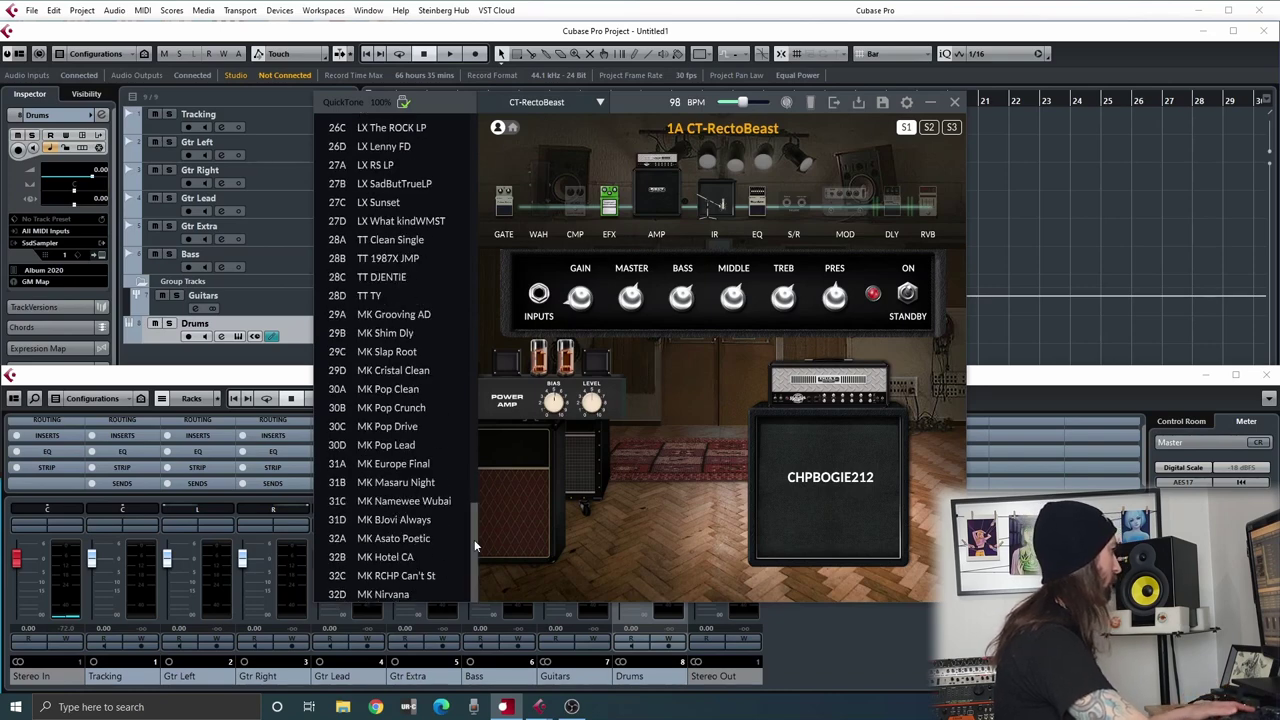
pyautogui.moveTo(474, 539); pyautogui.dragTo(460, 140)
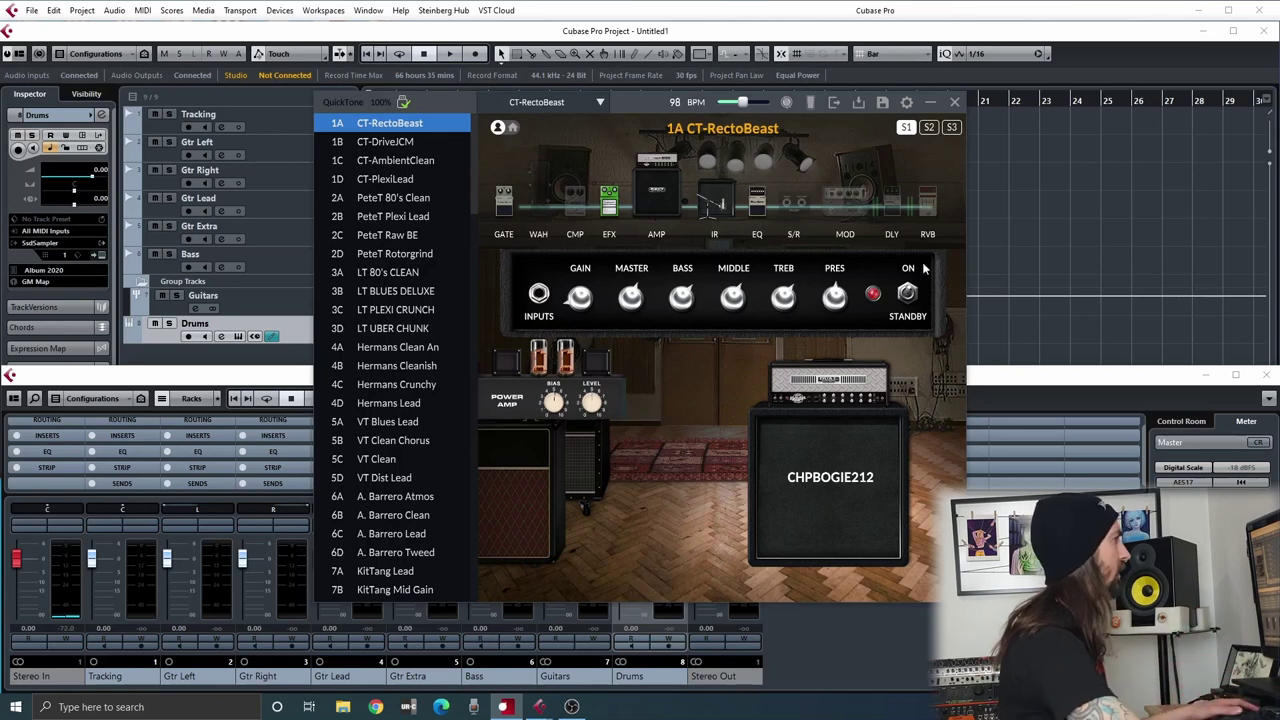
# - Examine the available EFX pedal models and amp models, keeping T SCREAM and DUAL RECT selected
pyautogui.click(609, 206)
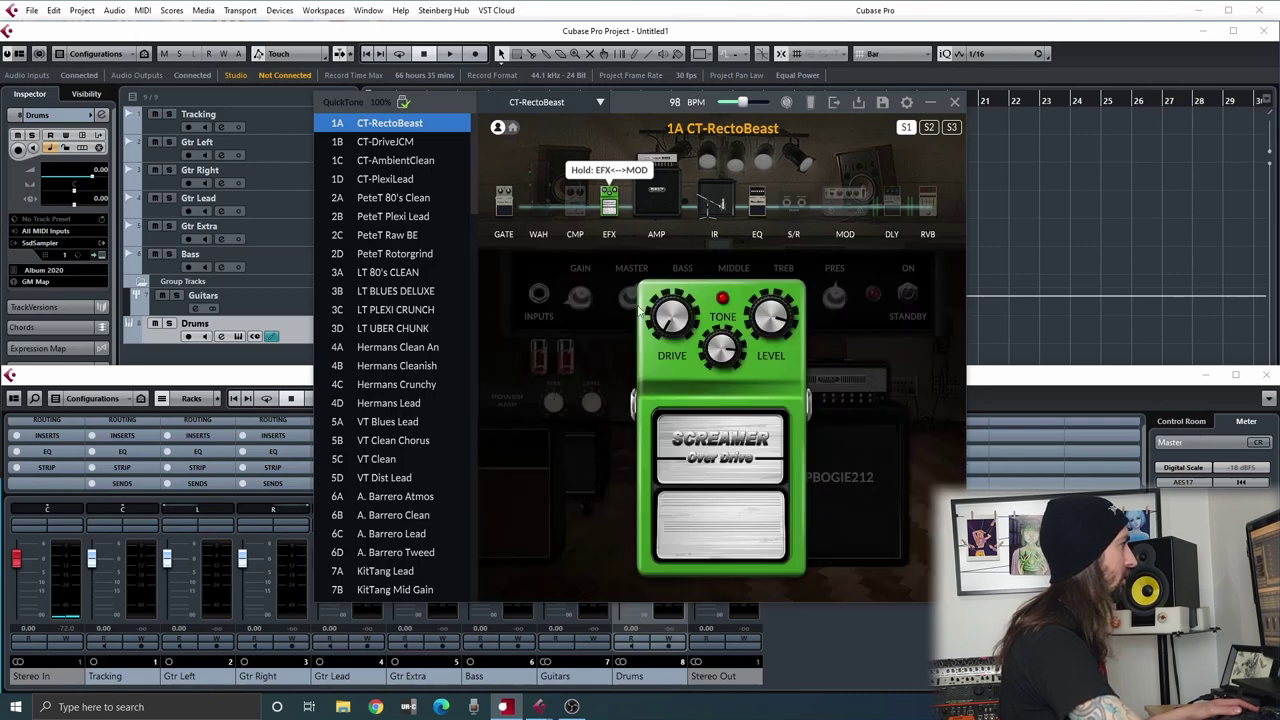
pyautogui.click(607, 213)
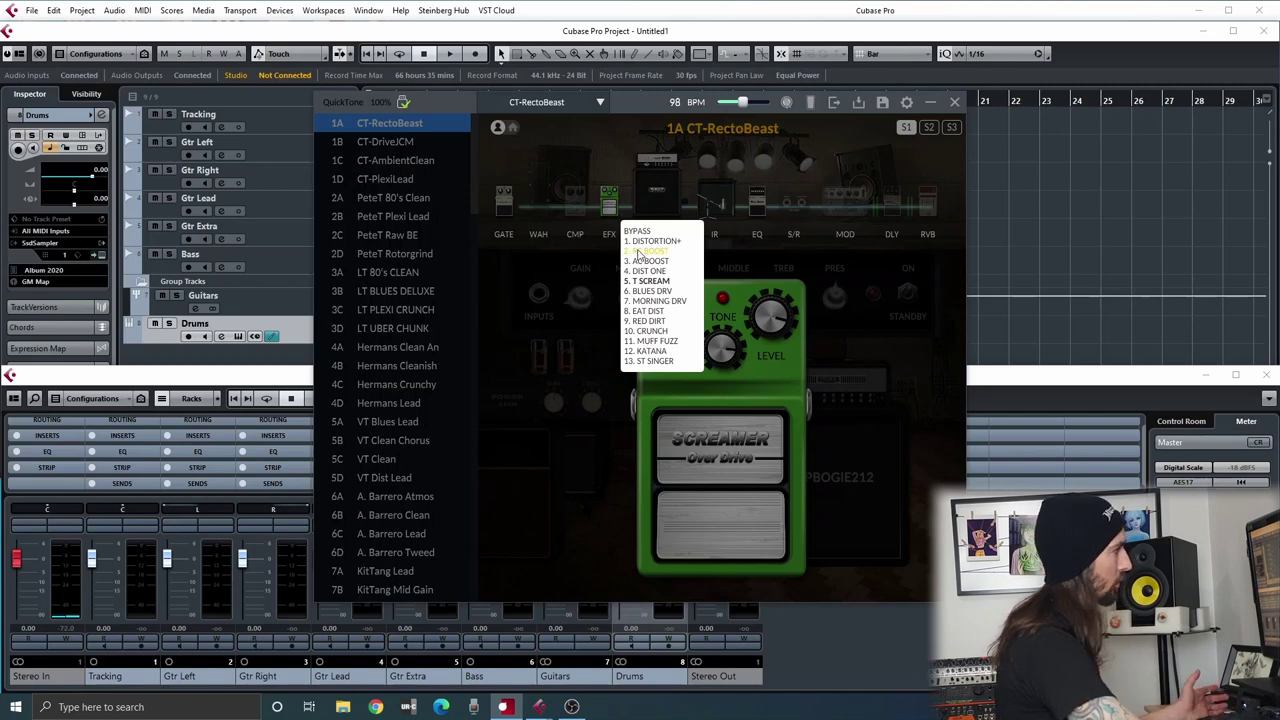
pyautogui.click(606, 208)
pyautogui.click(656, 184)
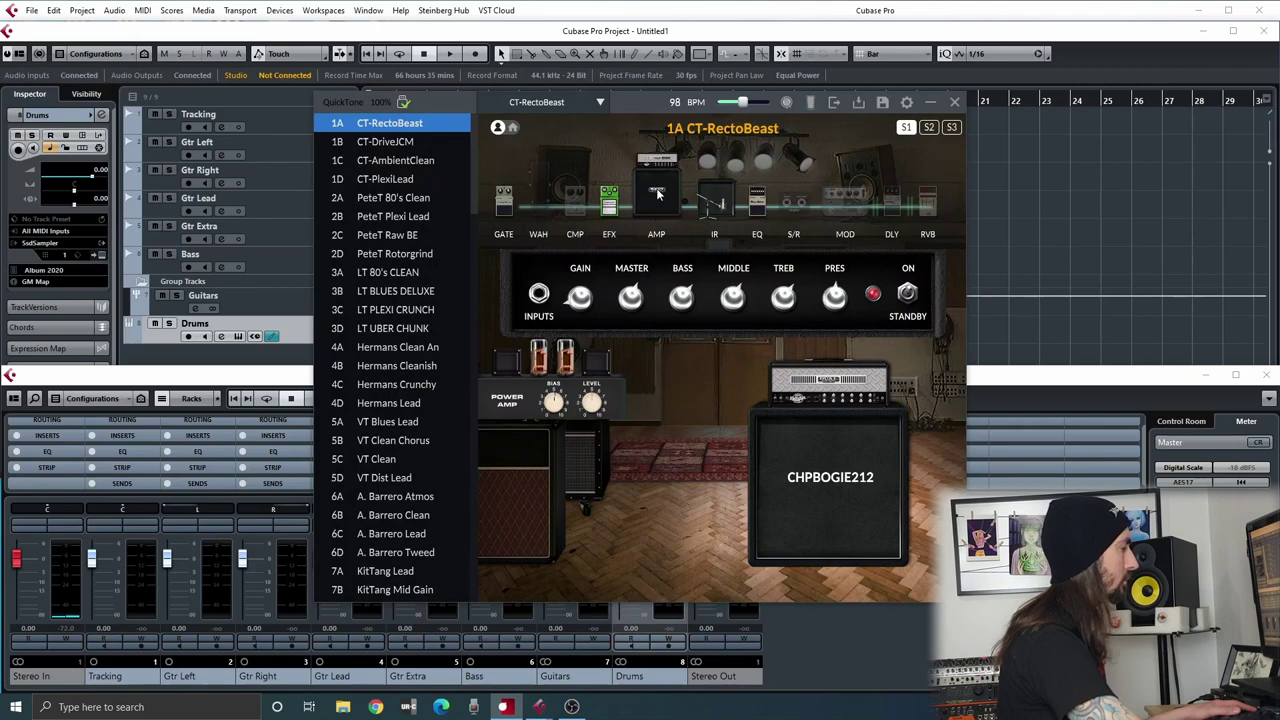
pyautogui.click(657, 192)
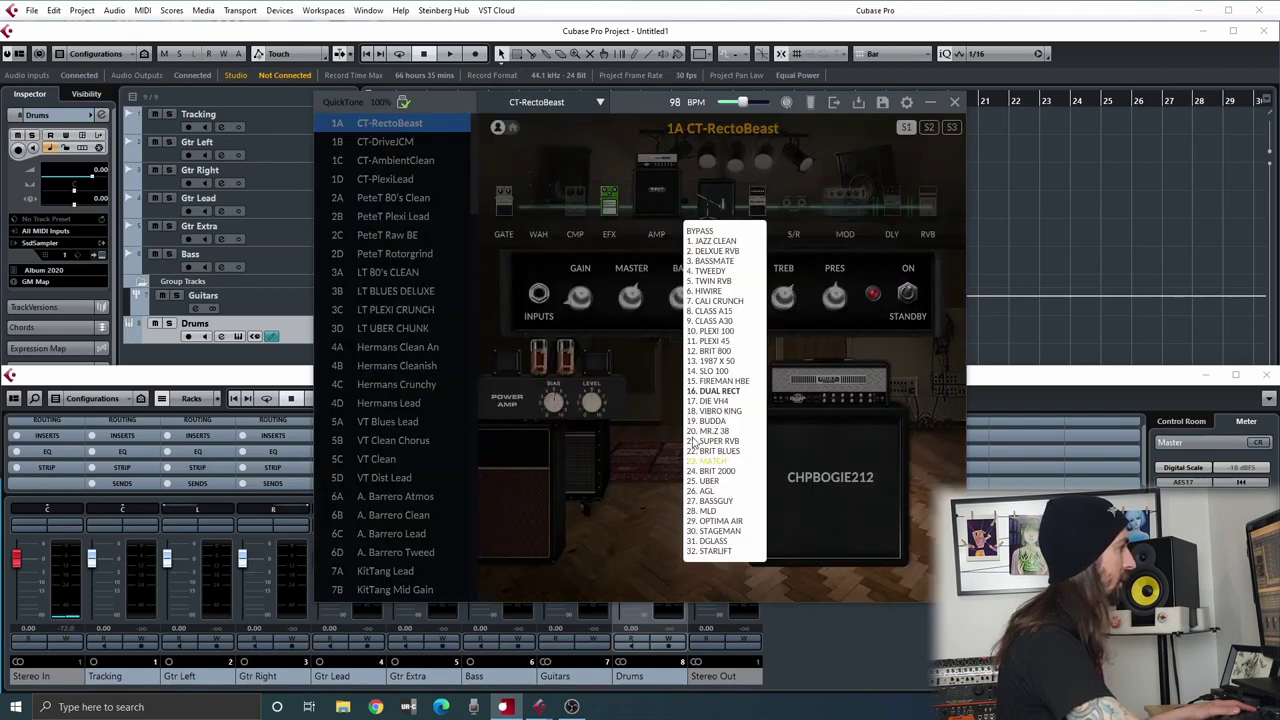
pyautogui.click(690, 182)
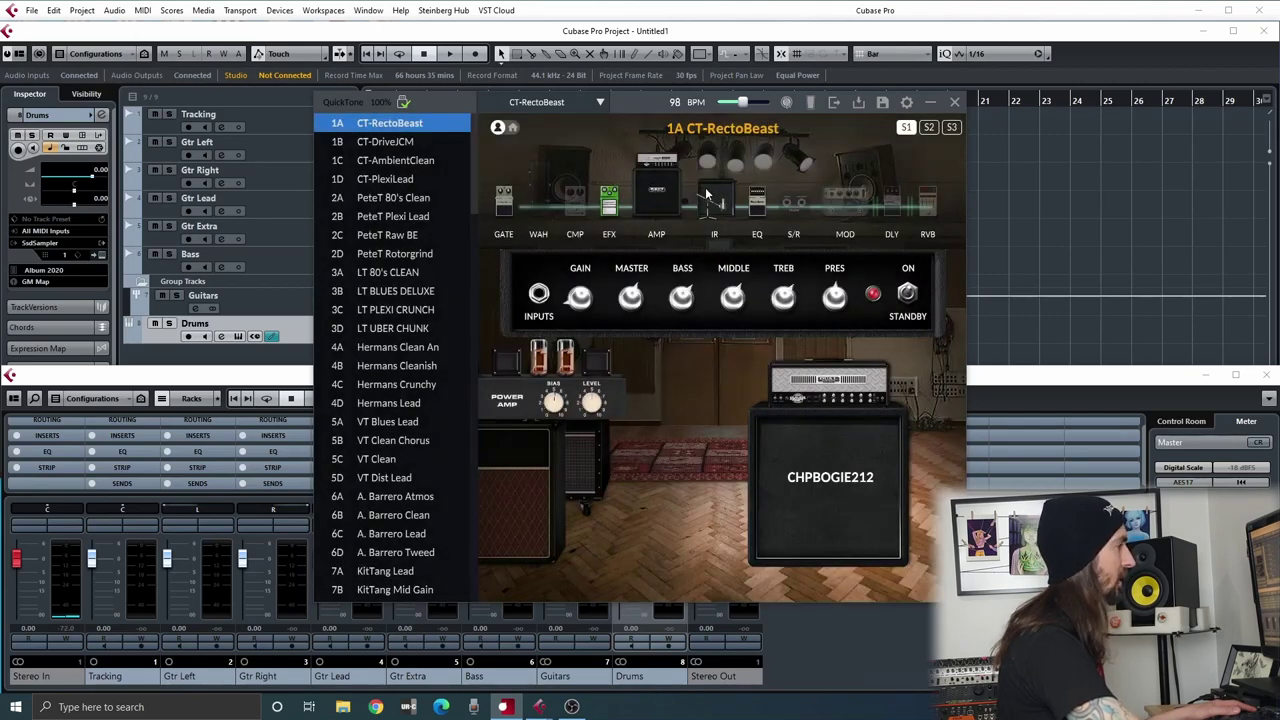
# - Set the IR block to the USER cabinet and open that cabinet's IR settings
pyautogui.click(707, 194)
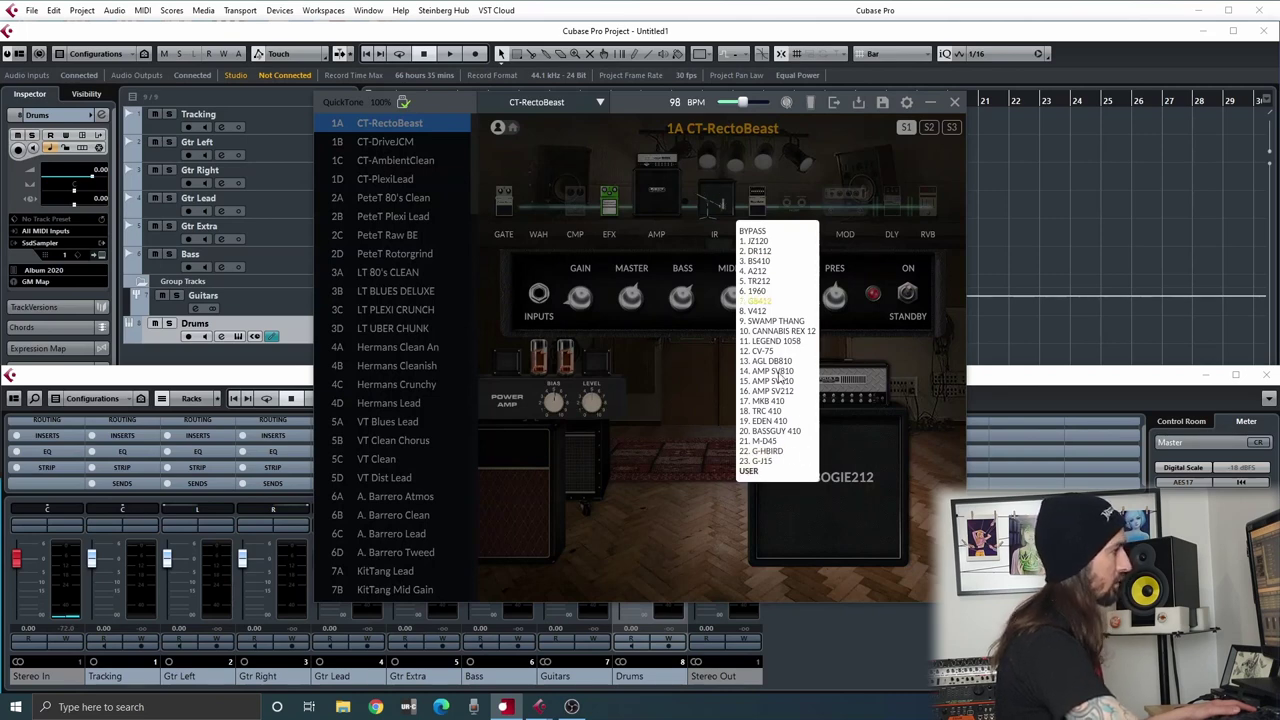
pyautogui.click(756, 472)
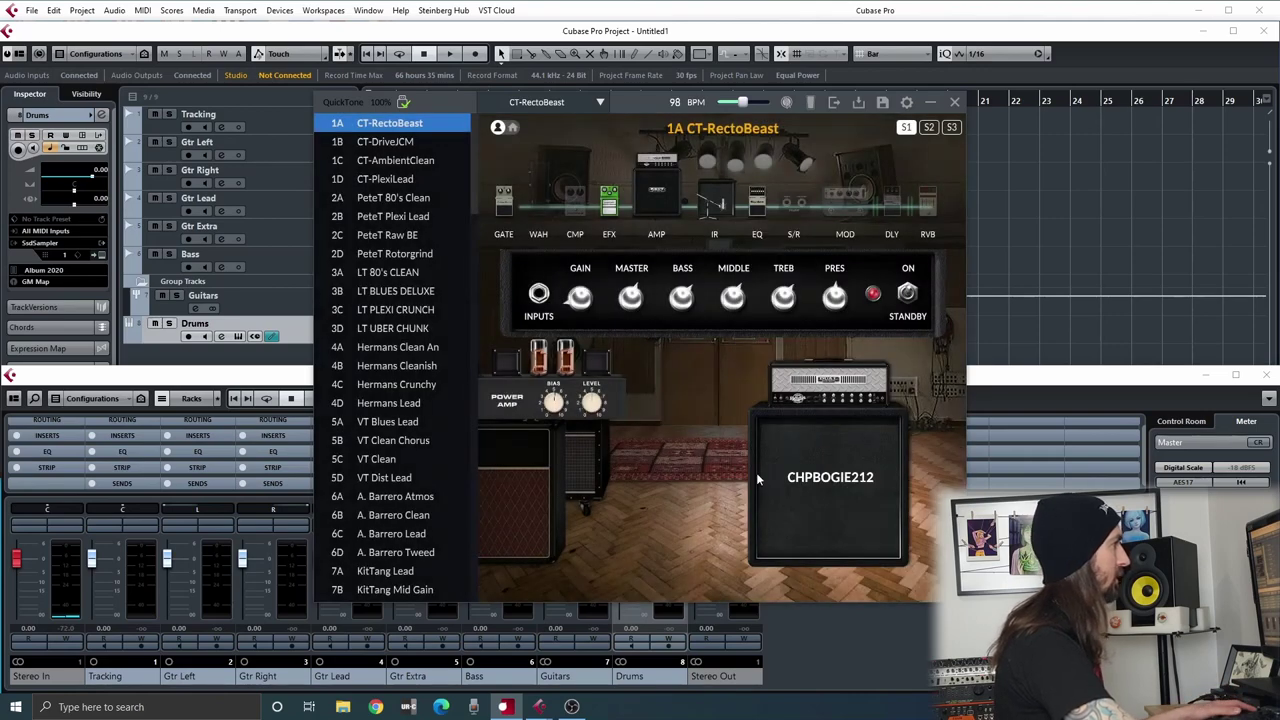
pyautogui.click(786, 472)
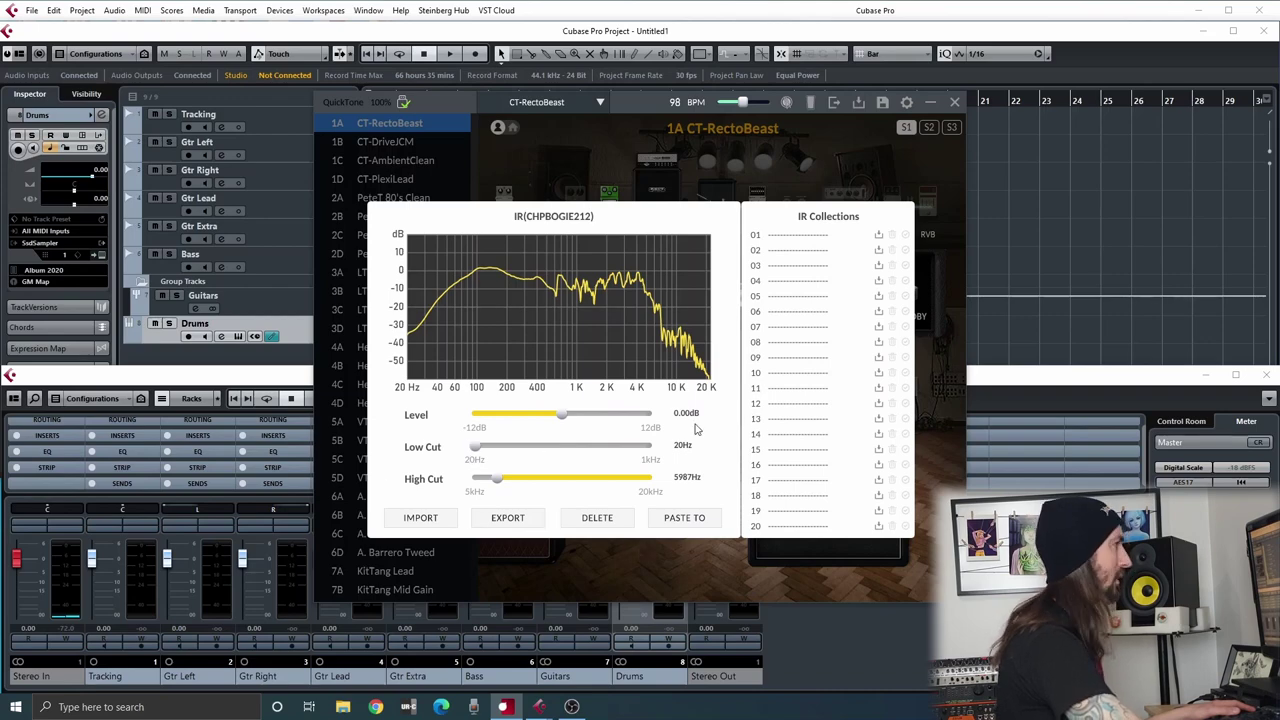
# - Load SM57_e906_1A-48k and SM57_e906_1B-48k from the JINJER LUNGO pack's 48 kHz Tube Amp Mix SM57+e906 folder into IR Collections slots 01 and 02
pyautogui.click(878, 235)
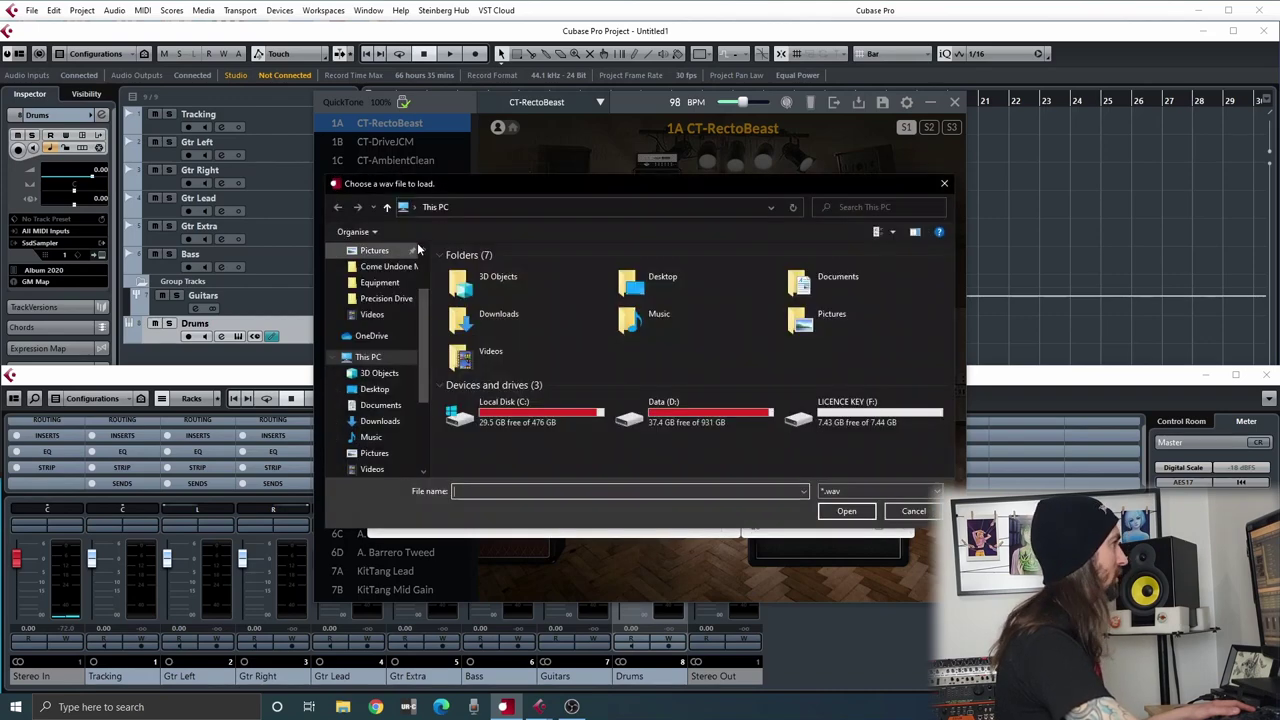
pyautogui.doubleClick(840, 281)
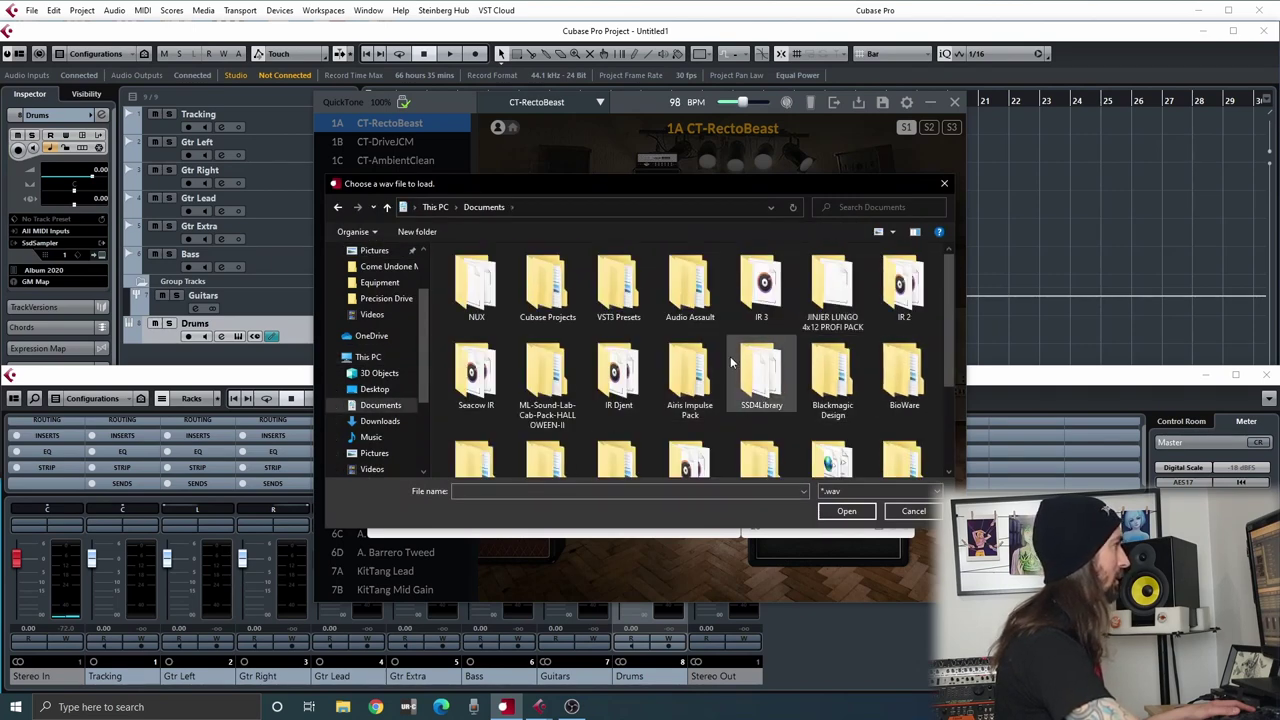
pyautogui.scroll(-2, 750, 385)
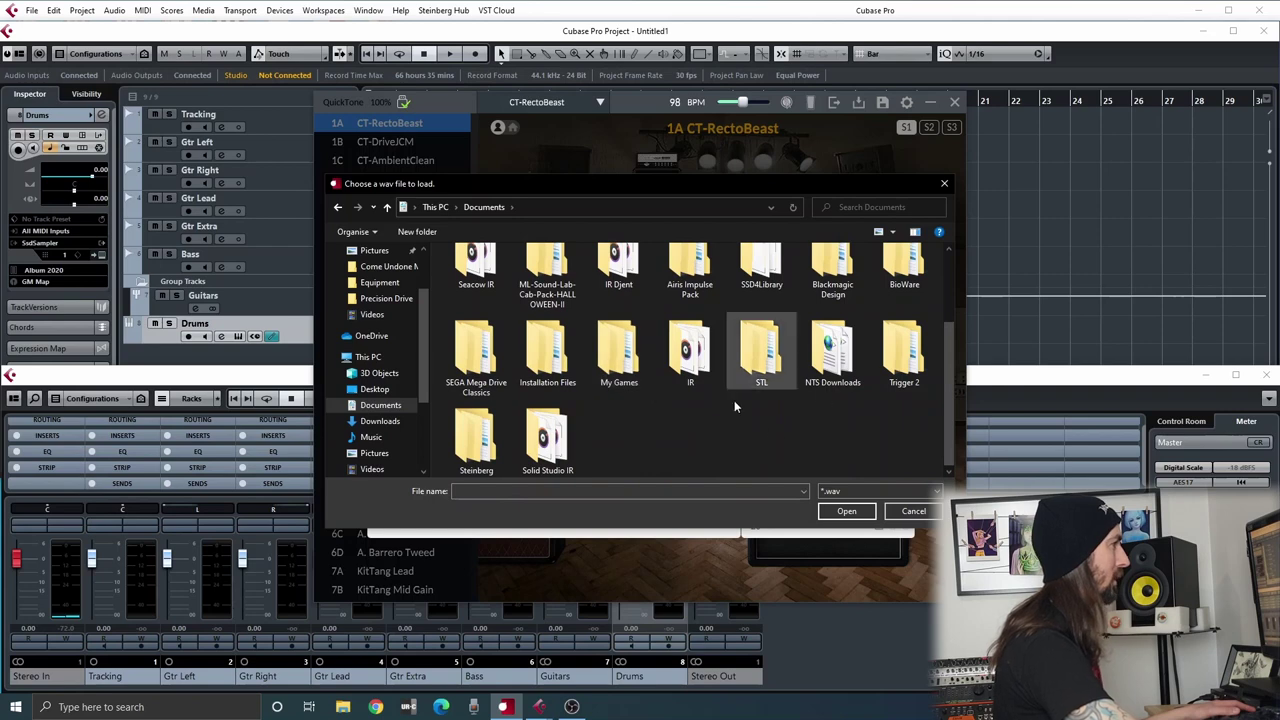
pyautogui.scroll(1, 707, 443)
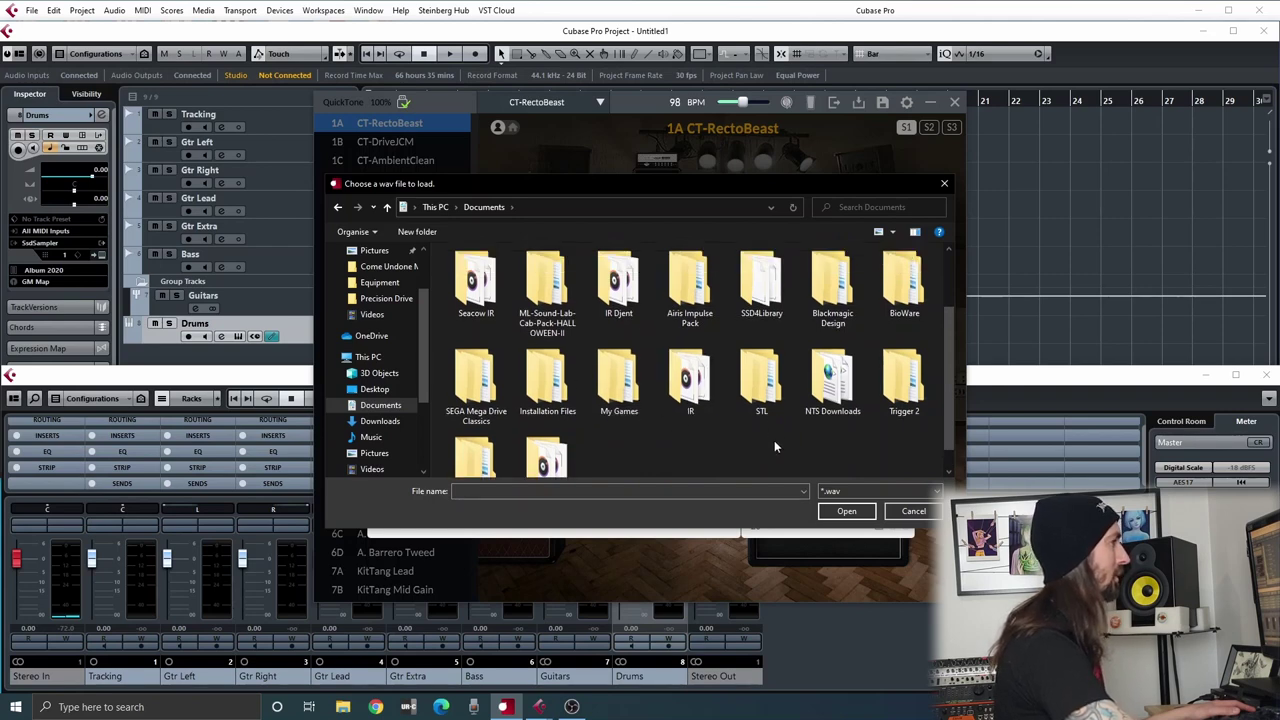
pyautogui.scroll(1, 665, 424)
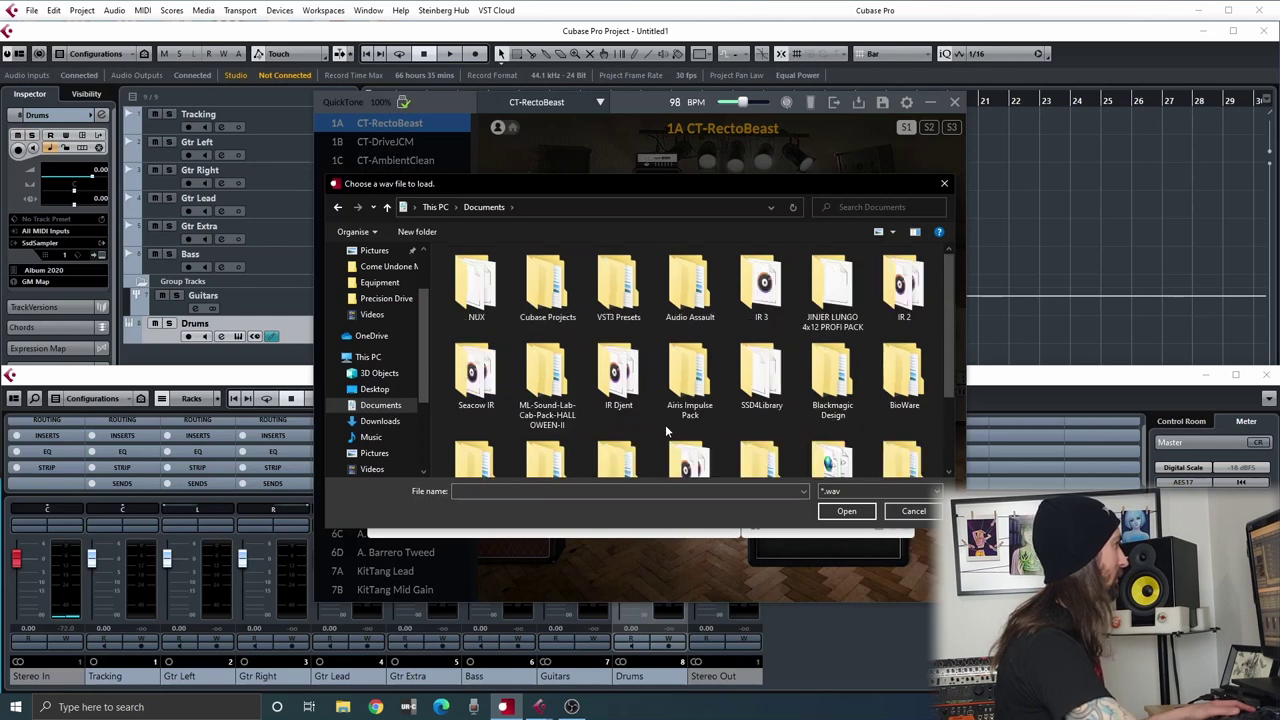
pyautogui.doubleClick(836, 290)
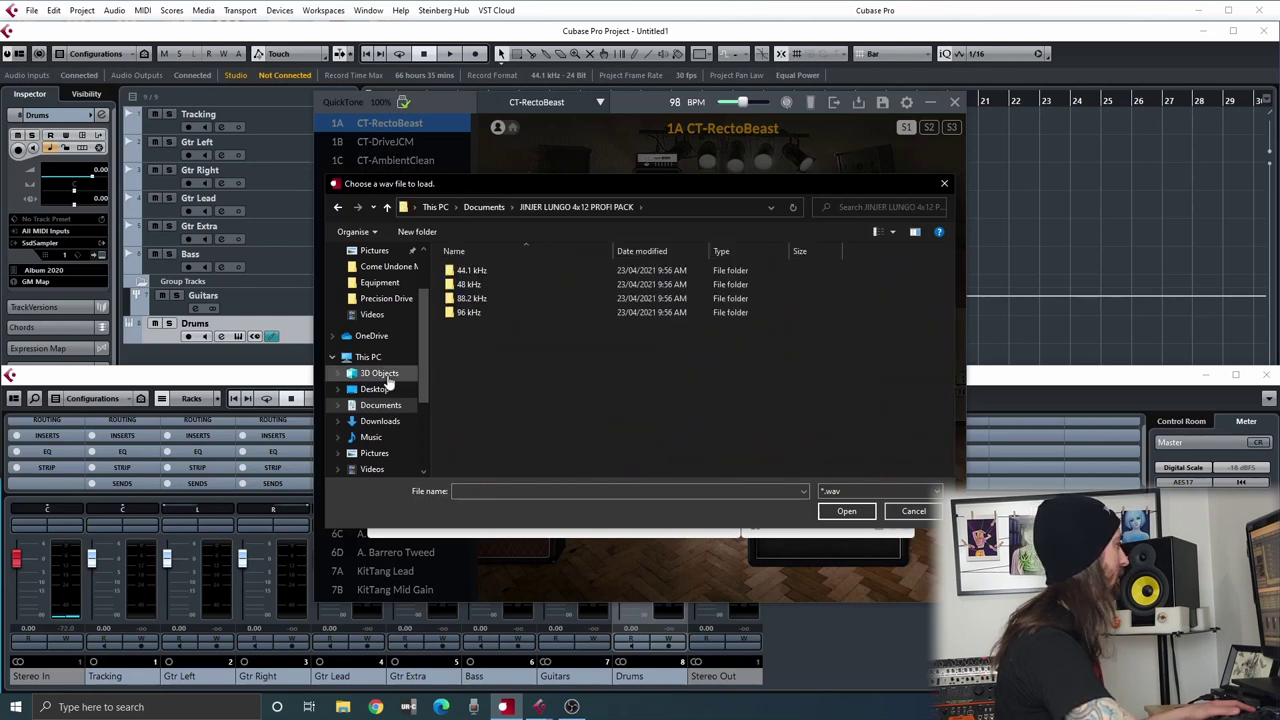
pyautogui.doubleClick(474, 285)
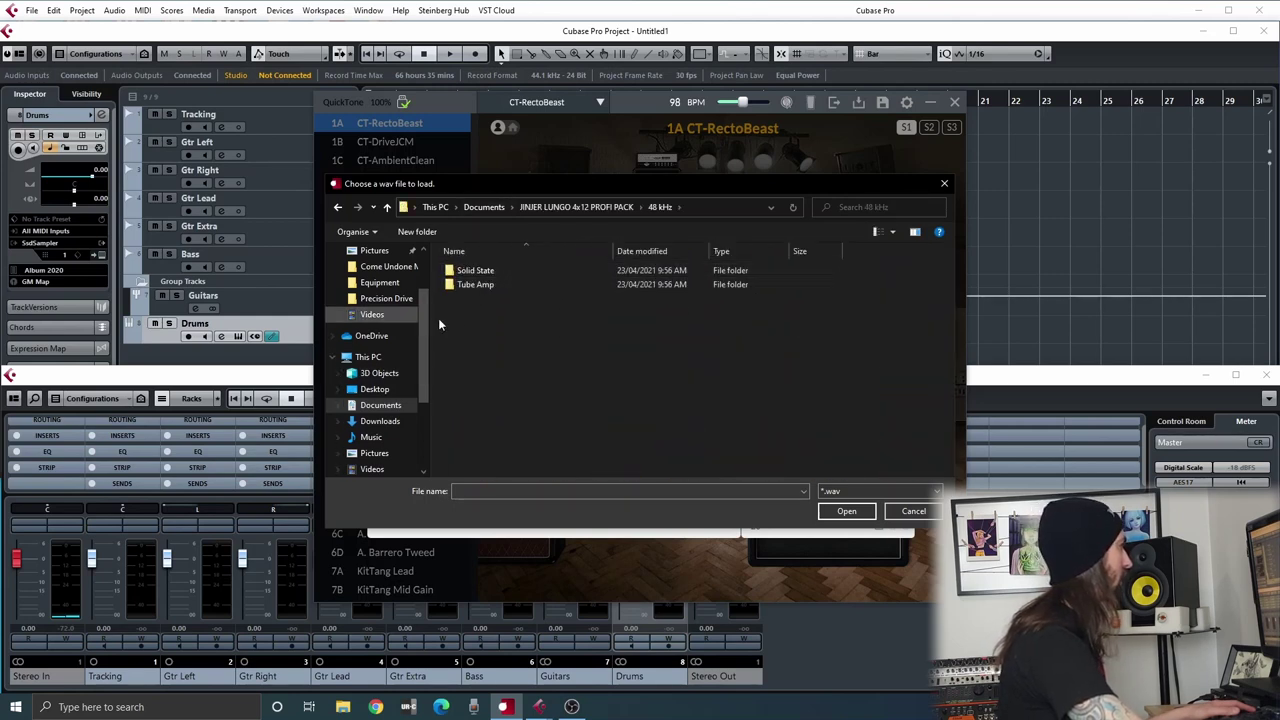
pyautogui.doubleClick(479, 284)
pyautogui.doubleClick(515, 312)
pyautogui.doubleClick(510, 354)
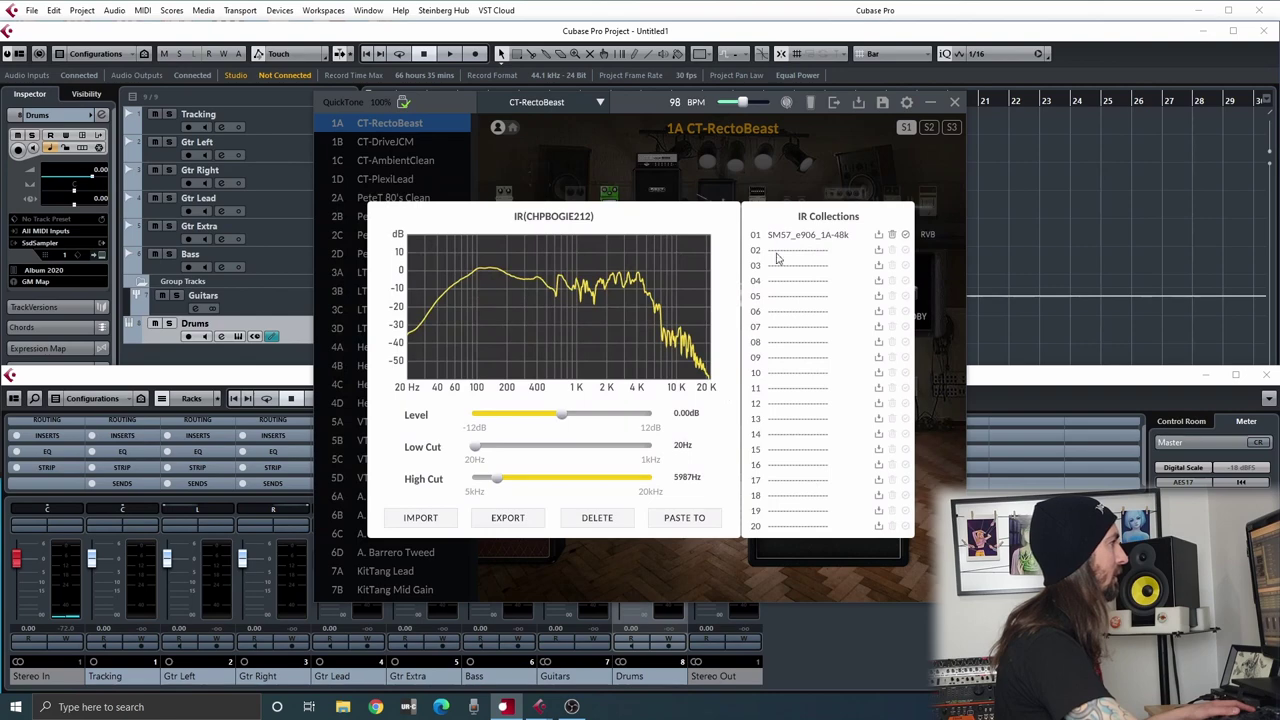
pyautogui.click(878, 251)
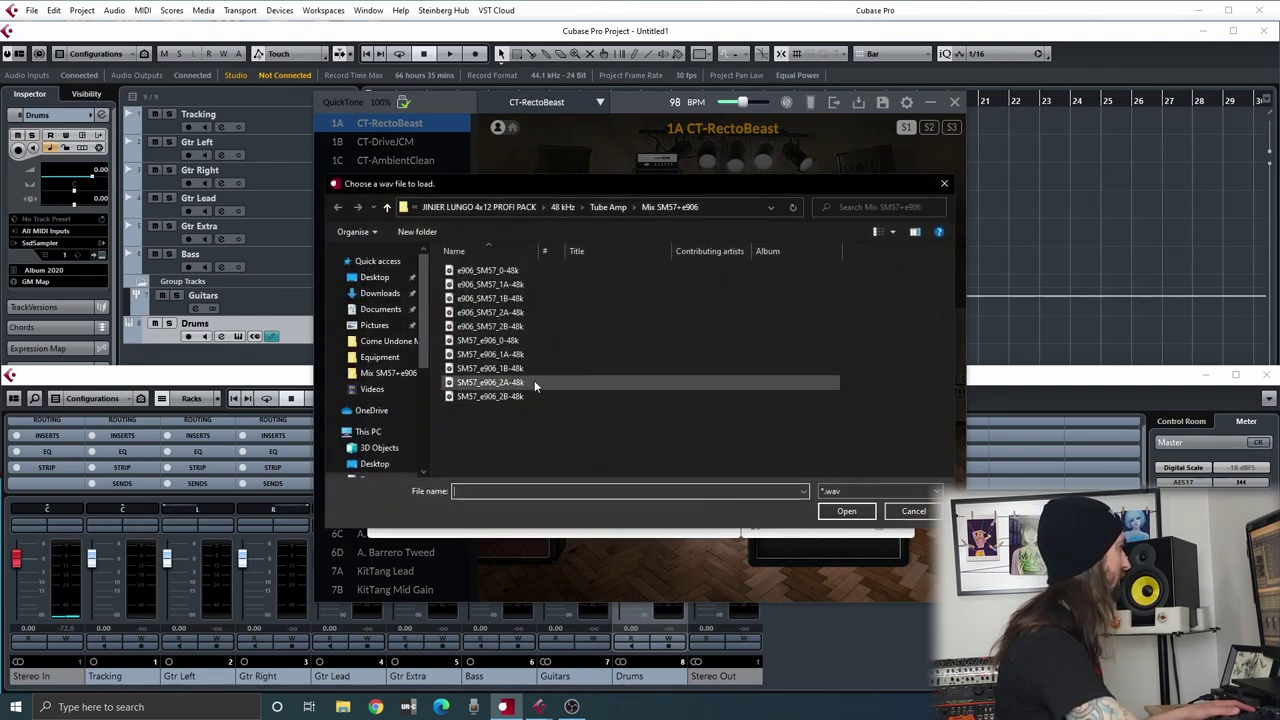
pyautogui.doubleClick(522, 367)
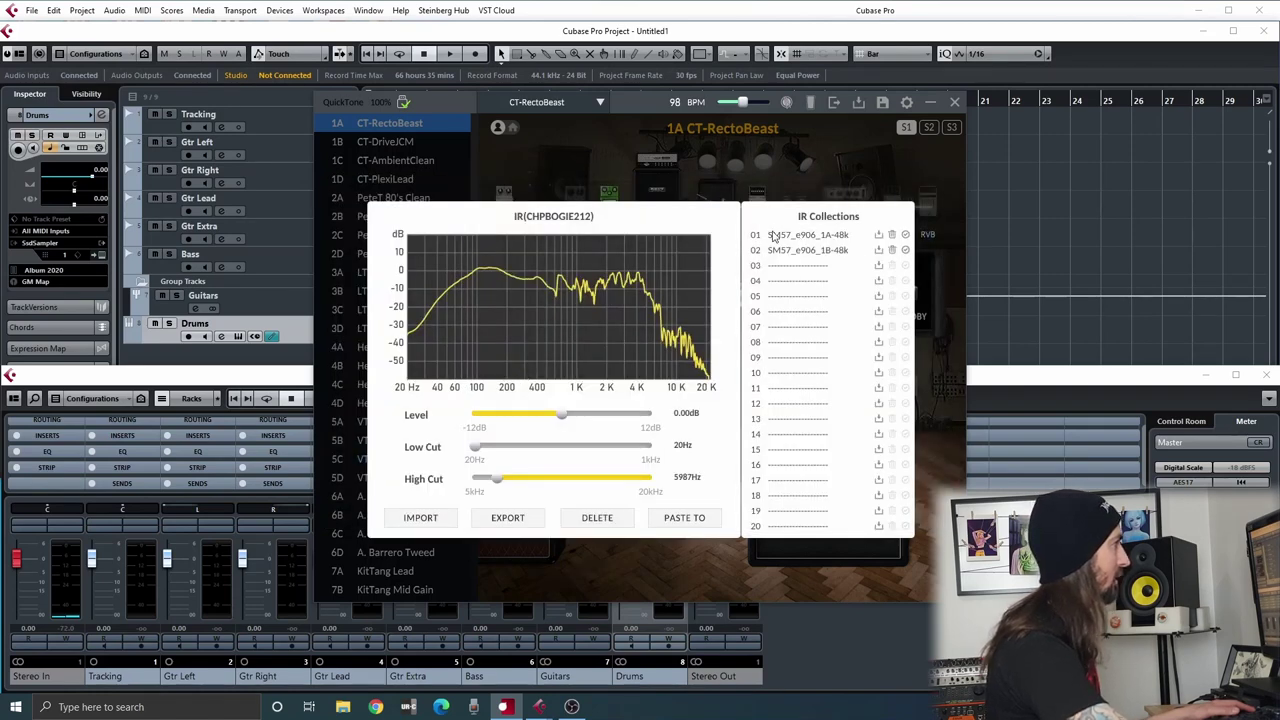
pyautogui.click(436, 518)
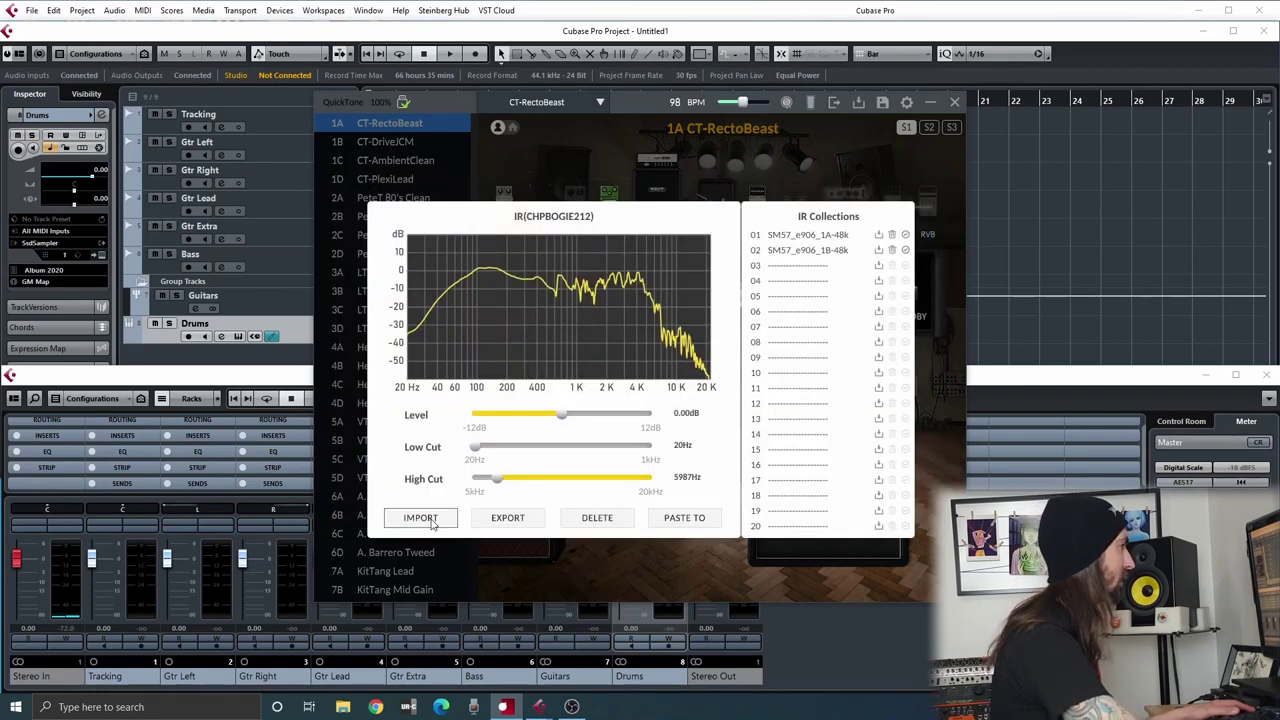
pyautogui.click(930, 514)
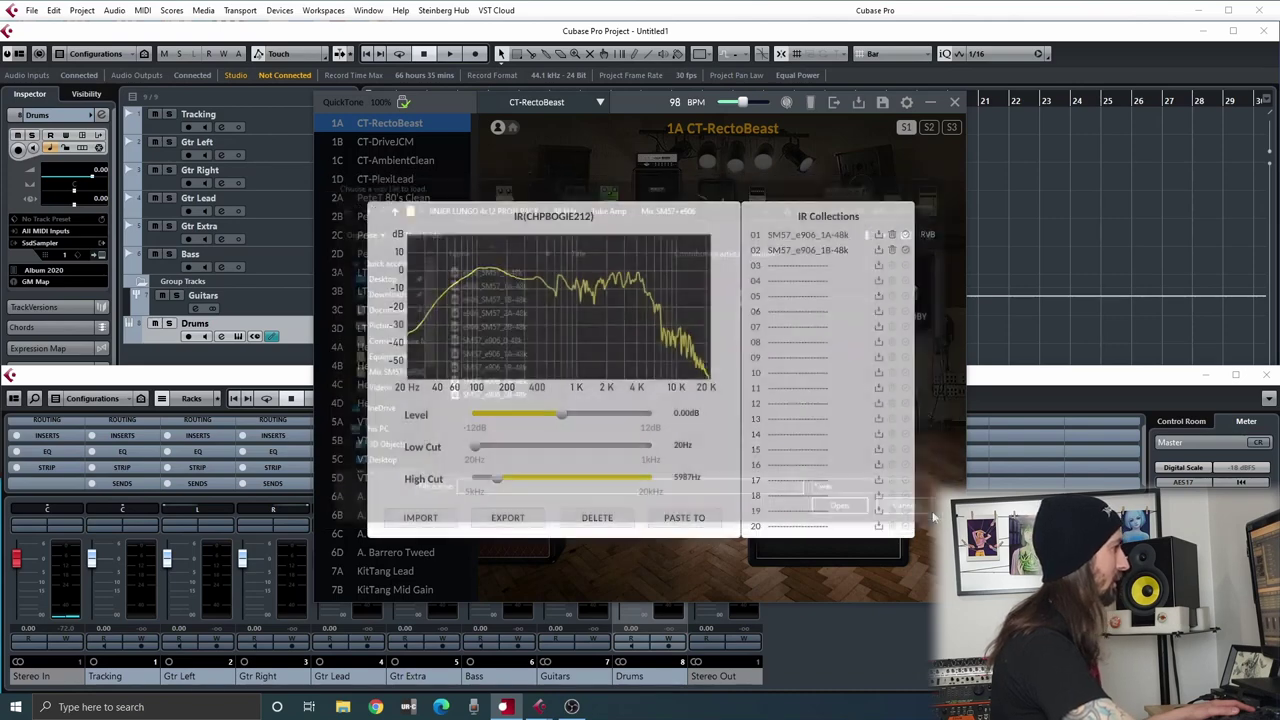
pyautogui.click(853, 563)
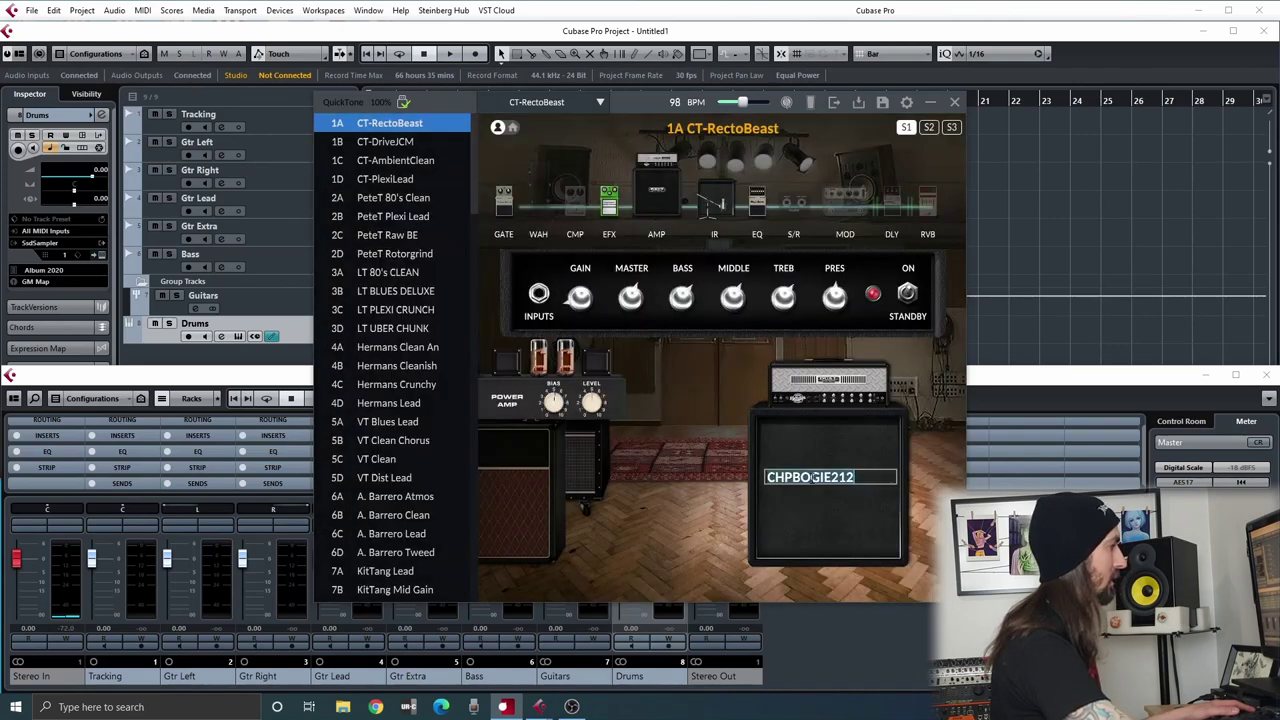
pyautogui.click(809, 446)
pyautogui.click(855, 540)
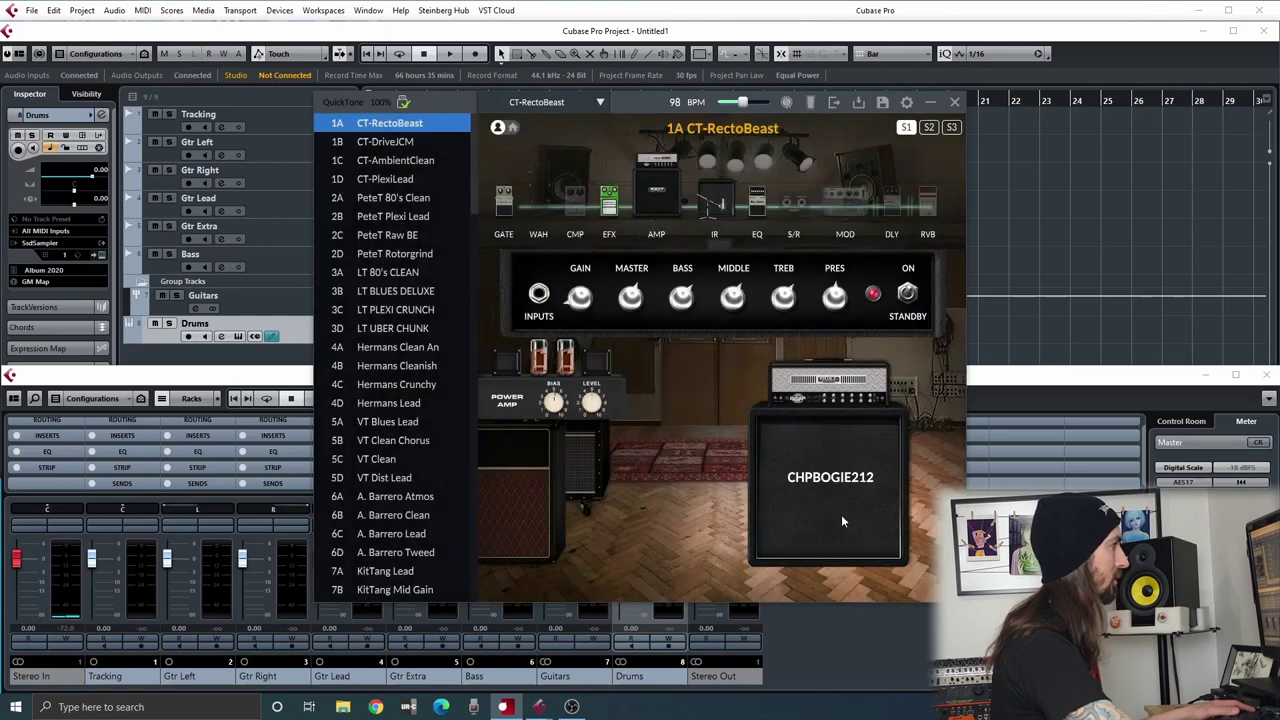
pyautogui.click(840, 520)
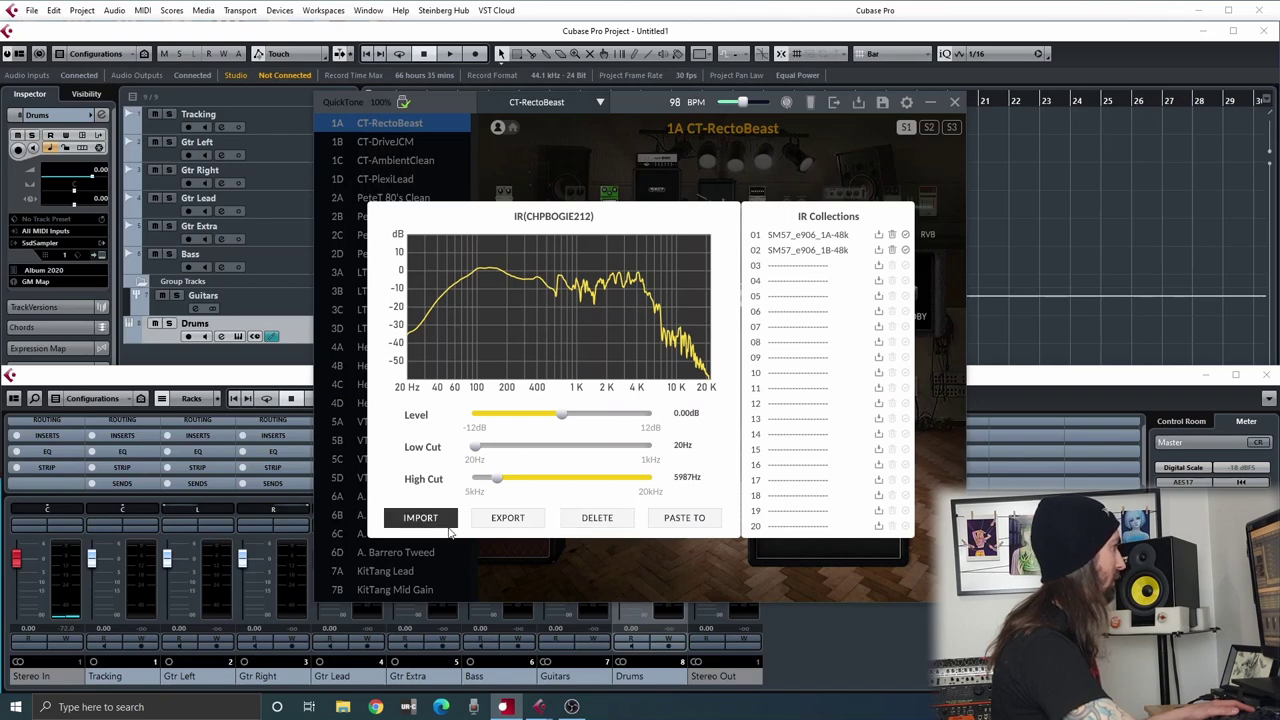
pyautogui.click(420, 517)
pyautogui.click(900, 513)
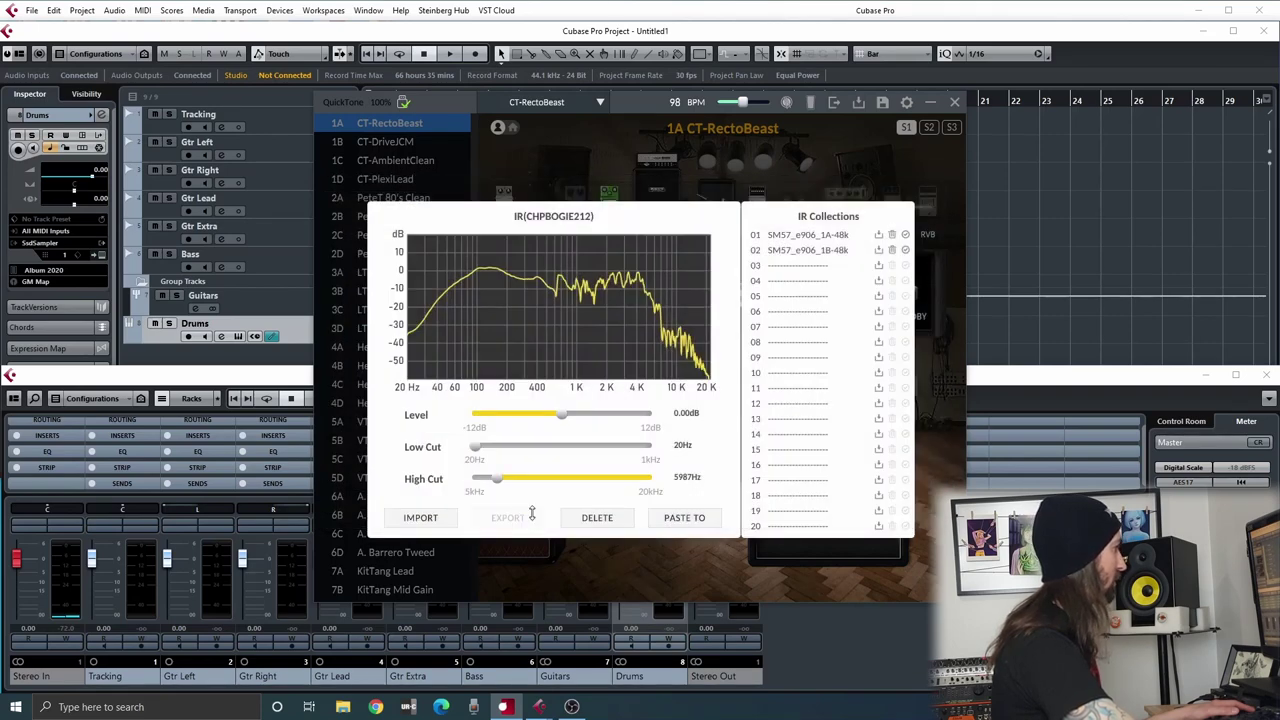
pyautogui.click(532, 514)
pyautogui.click(913, 512)
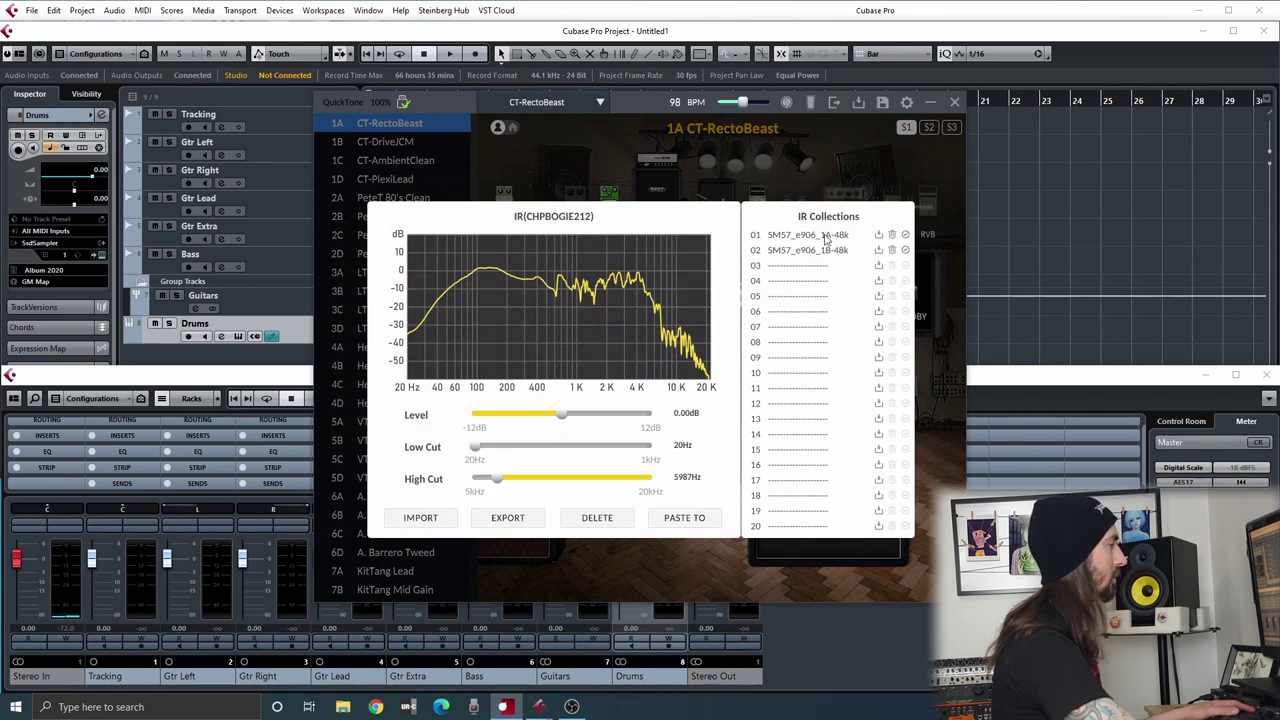
# - Try both stored IRs on the cabinet, finish with SM57_e906_1A-48k applied, and close the IR settings
pyautogui.click(906, 234)
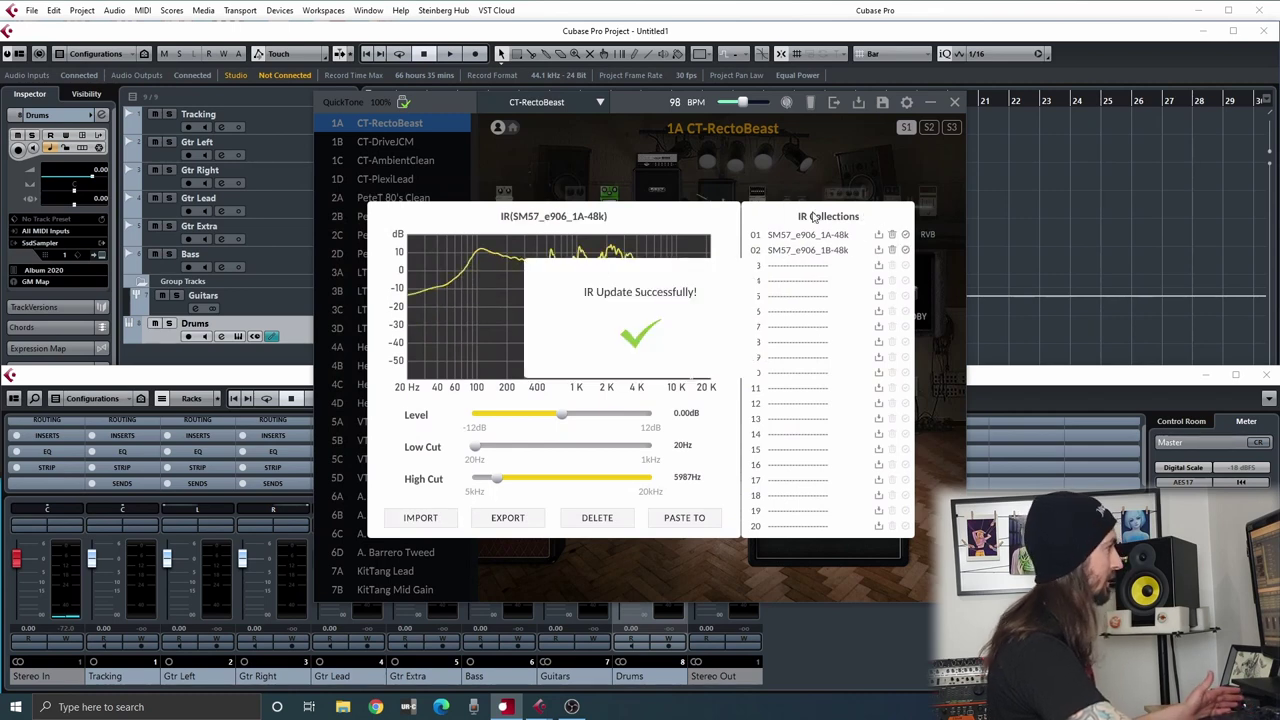
pyautogui.click(906, 250)
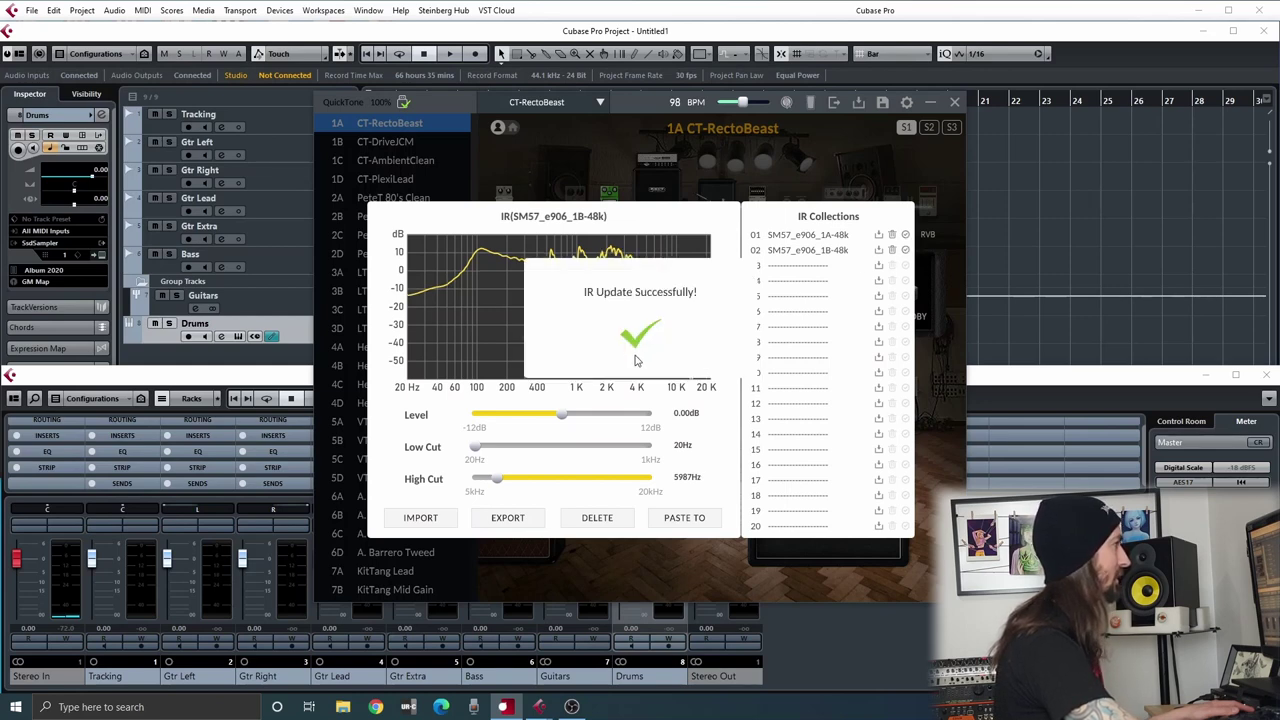
pyautogui.click(906, 234)
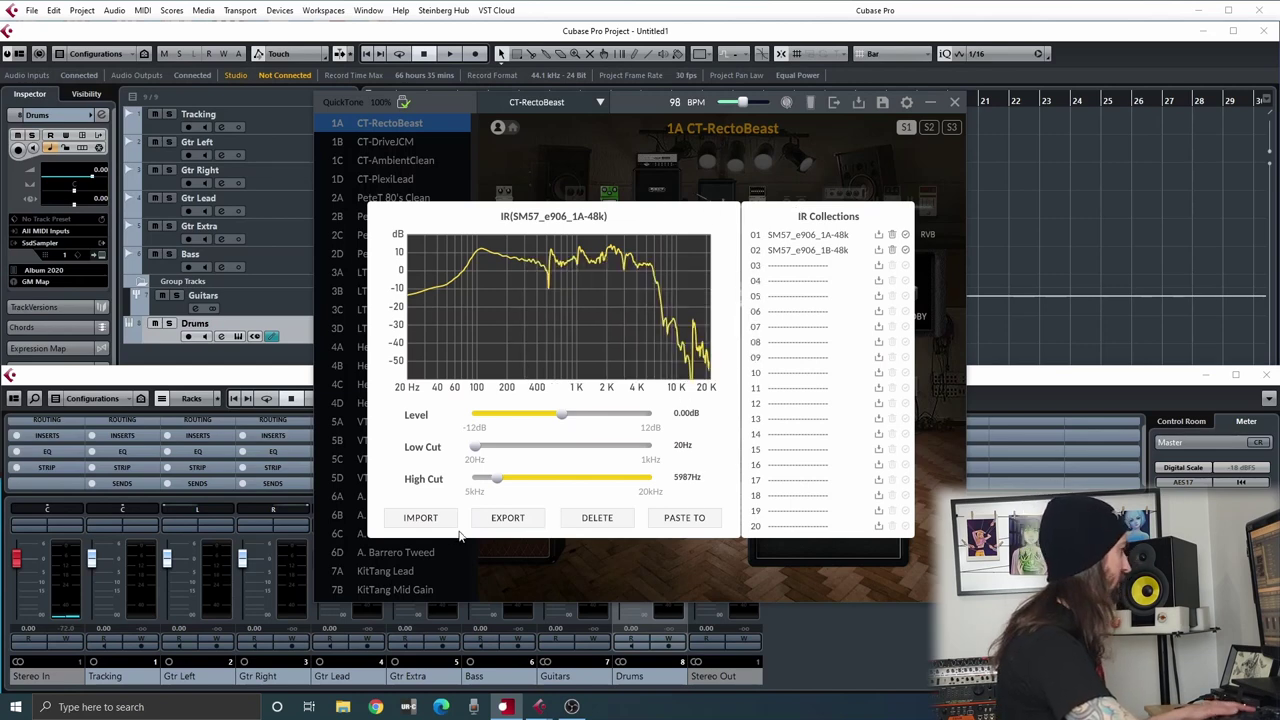
pyautogui.click(720, 562)
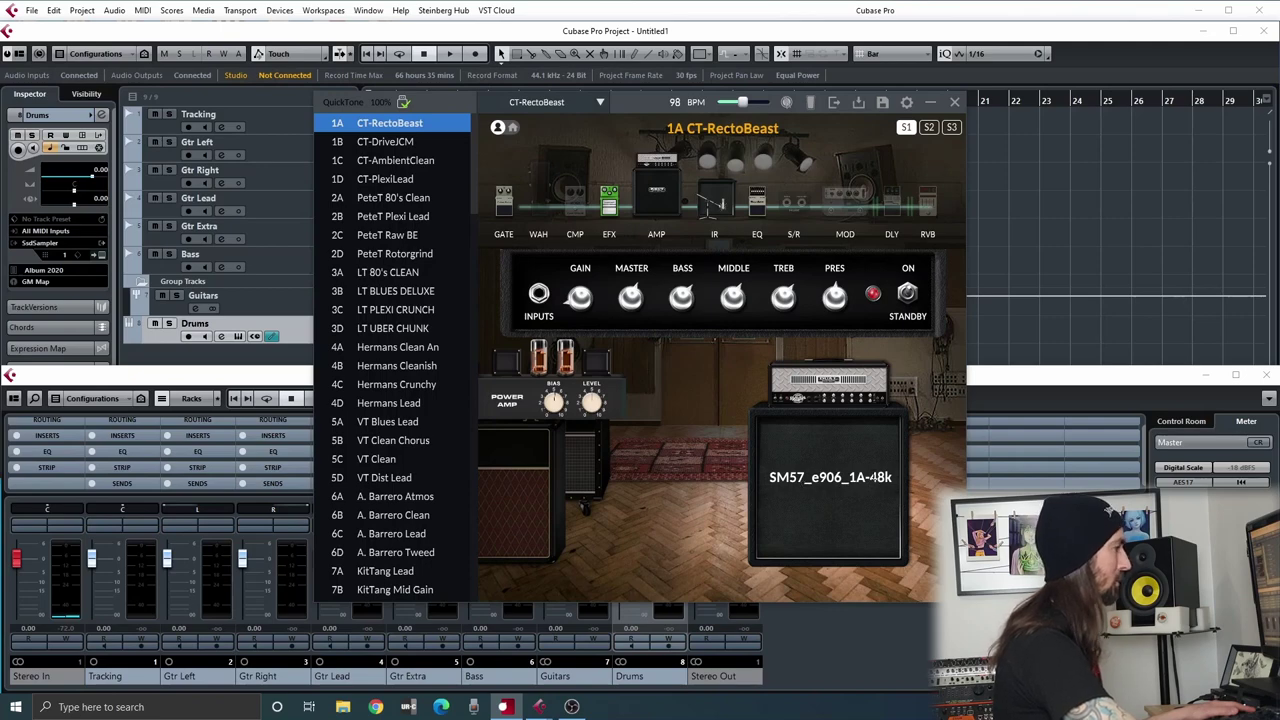
pyautogui.doubleClick(875, 478)
pyautogui.click(846, 450)
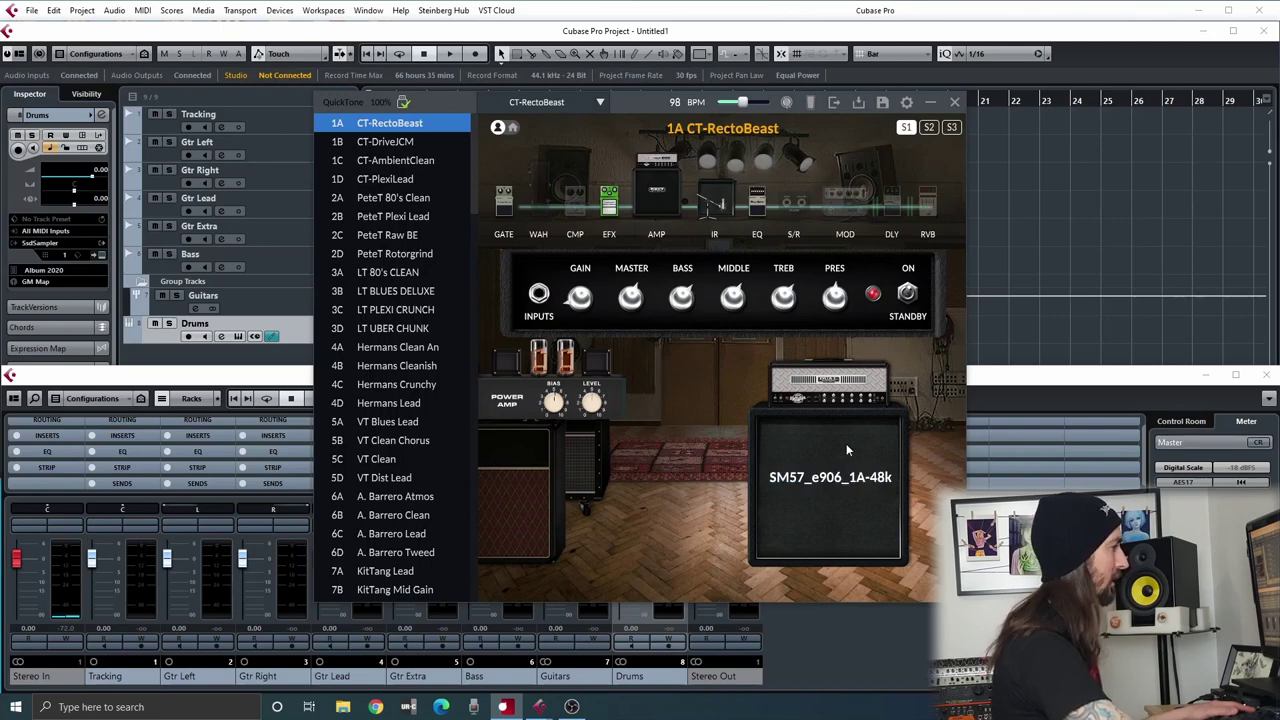
pyautogui.click(846, 556)
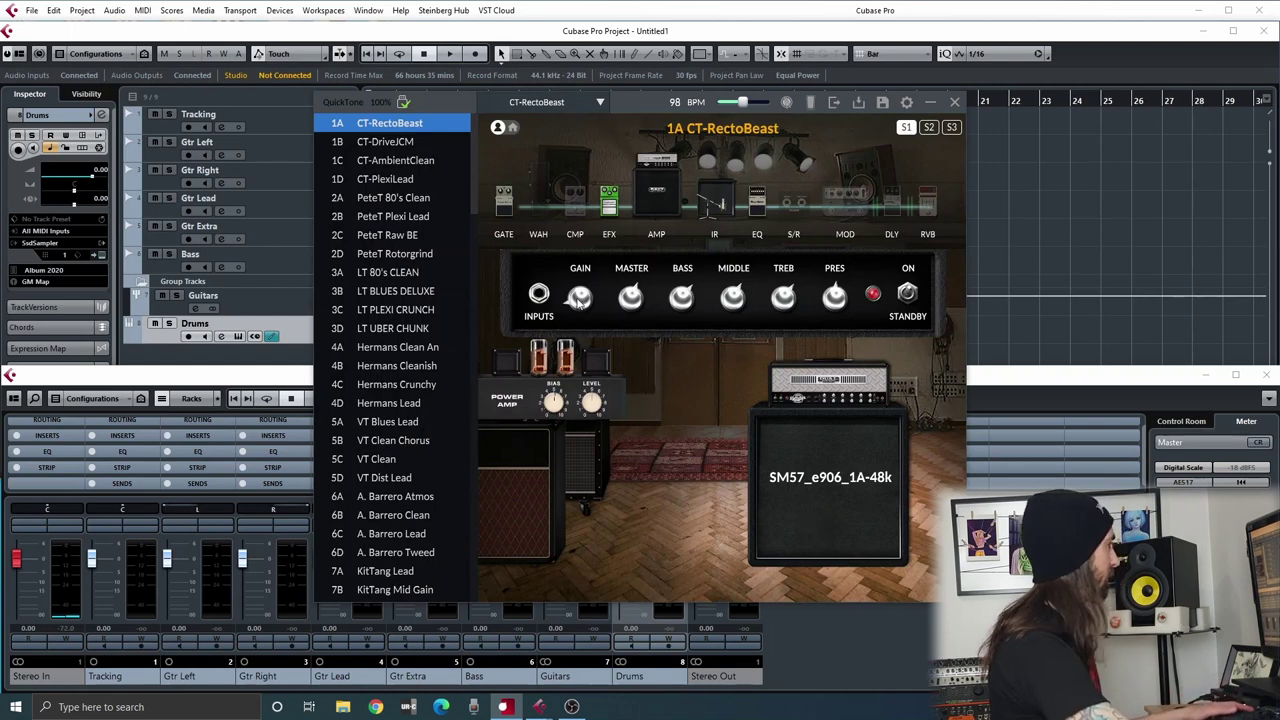
pyautogui.moveTo(572, 303)
pyautogui.mouseDown()
pyautogui.moveTo(579, 312)
pyautogui.moveTo(580, 300)
pyautogui.mouseUp()
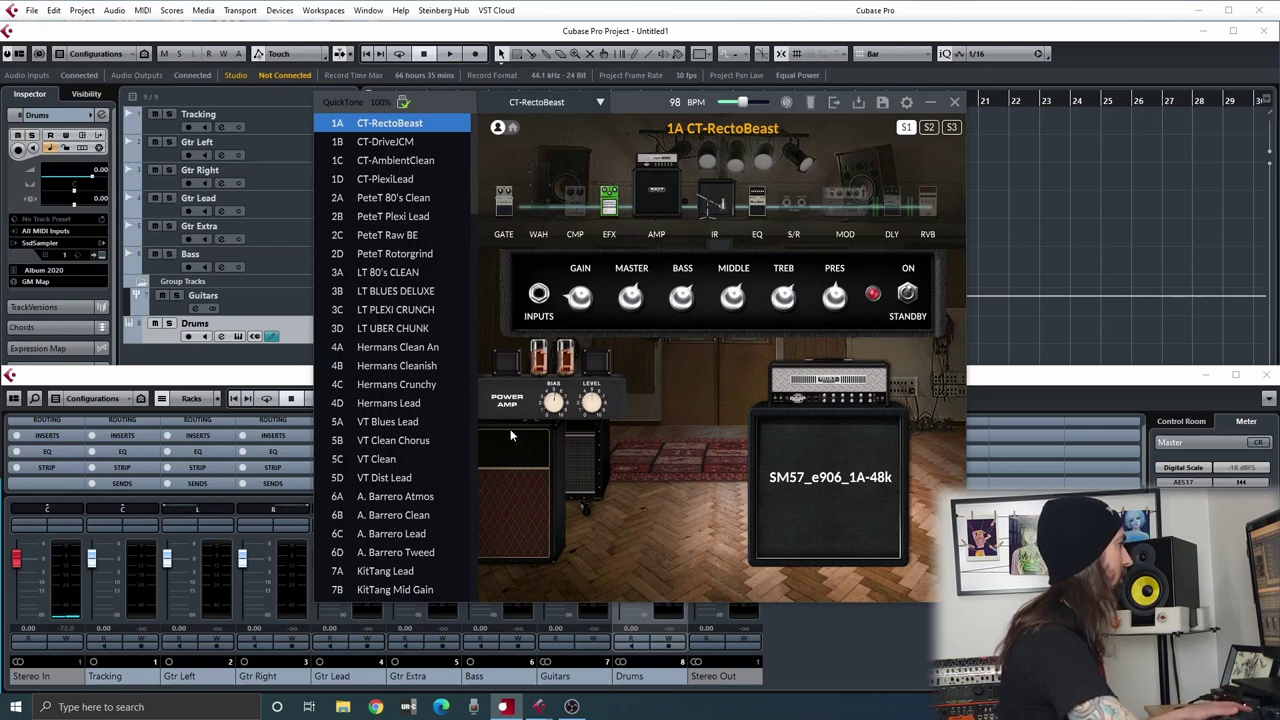
# - Open the EQ block, look through its available models, and set it to 10-BAND EQ
pyautogui.click(757, 206)
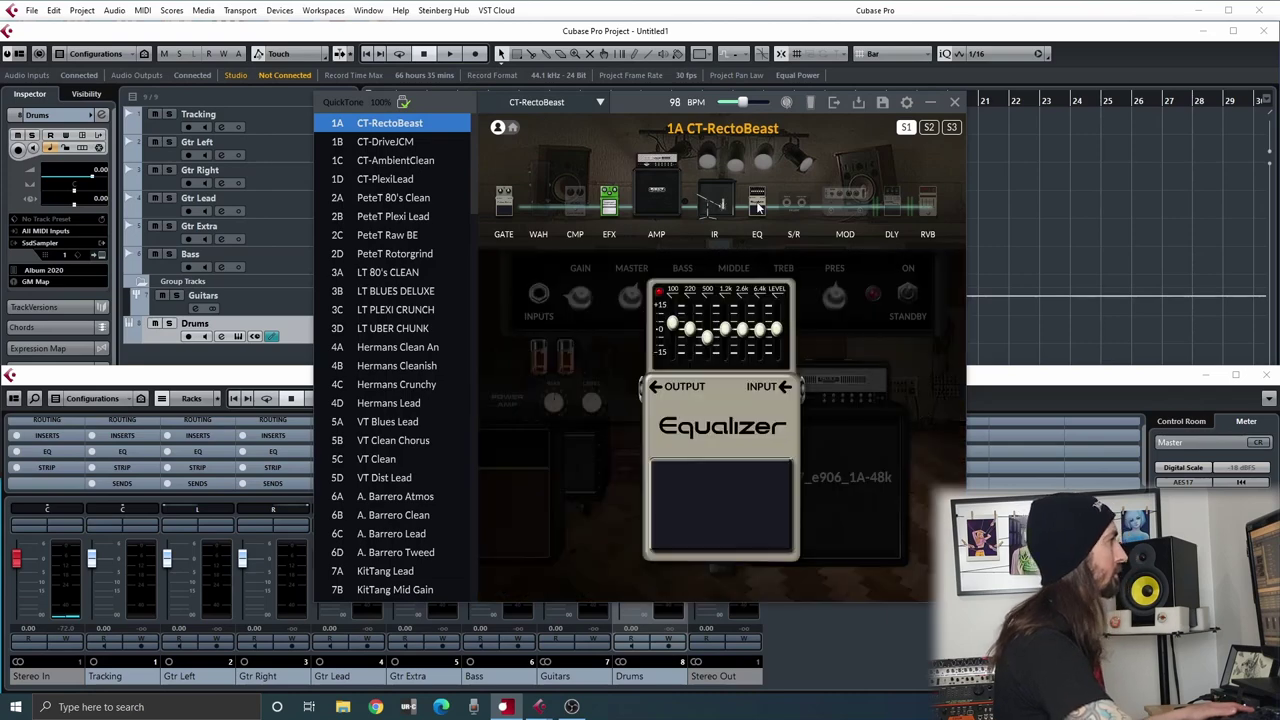
pyautogui.click(759, 207)
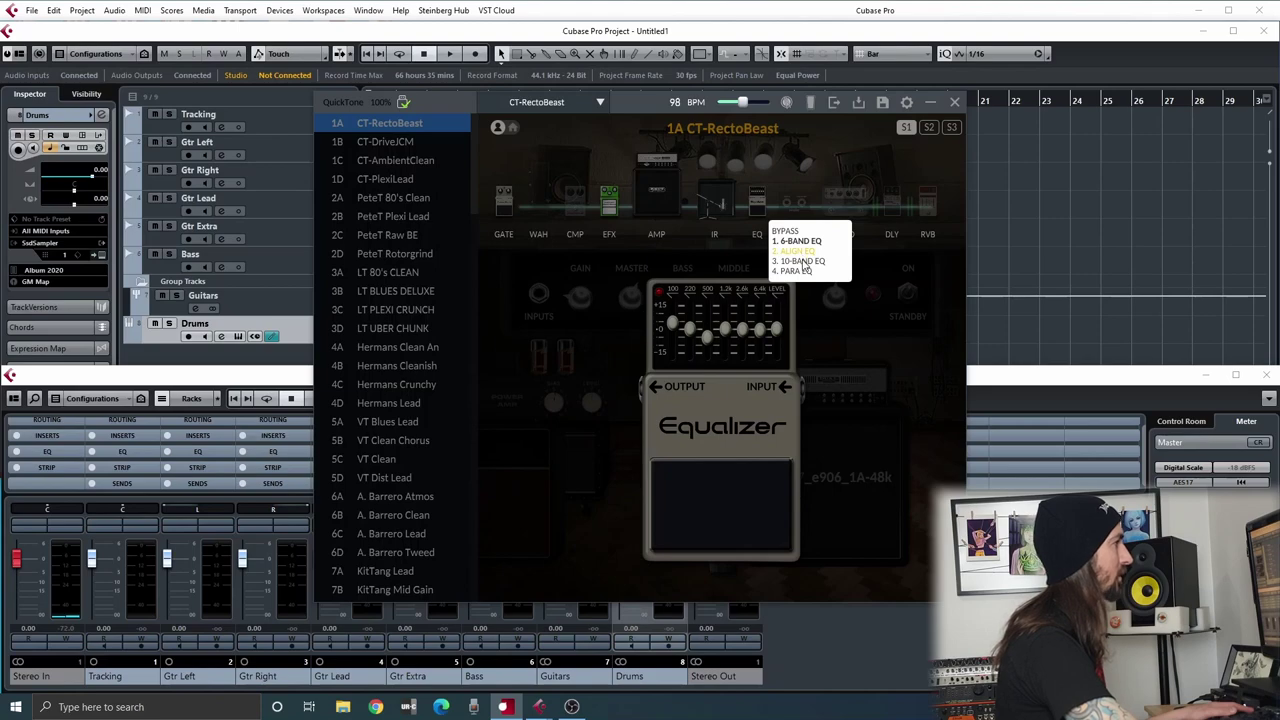
pyautogui.click(804, 265)
pyautogui.click(760, 207)
pyautogui.click(790, 268)
pyautogui.click(760, 212)
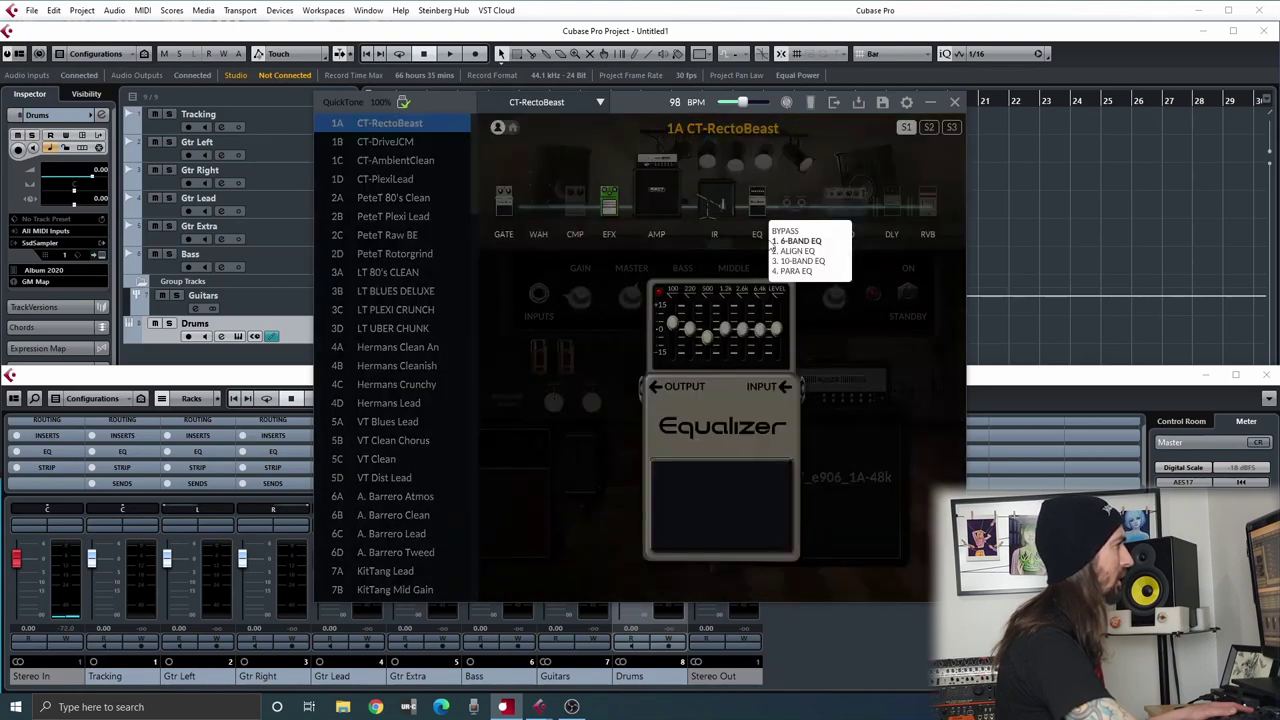
pyautogui.click(786, 260)
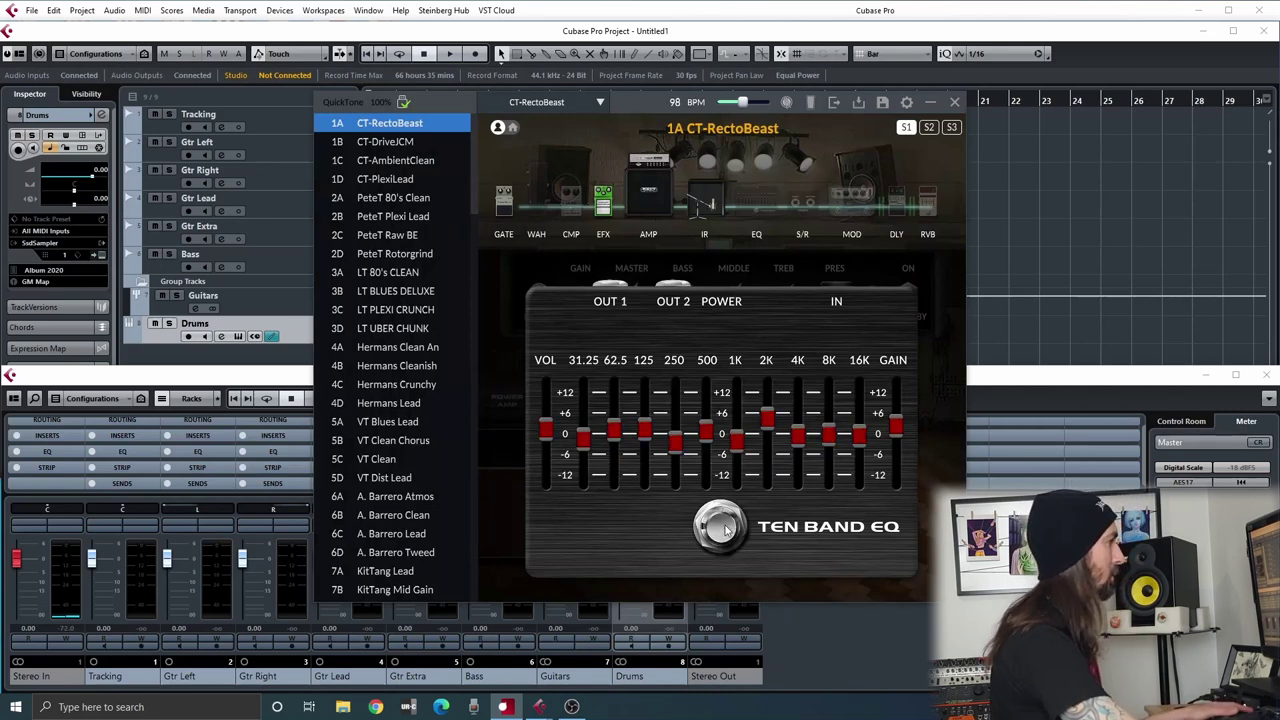
# - Examine the S/R block's send and return levels and the available models of the MOD, DLY and RVB blocks
pyautogui.click(809, 203)
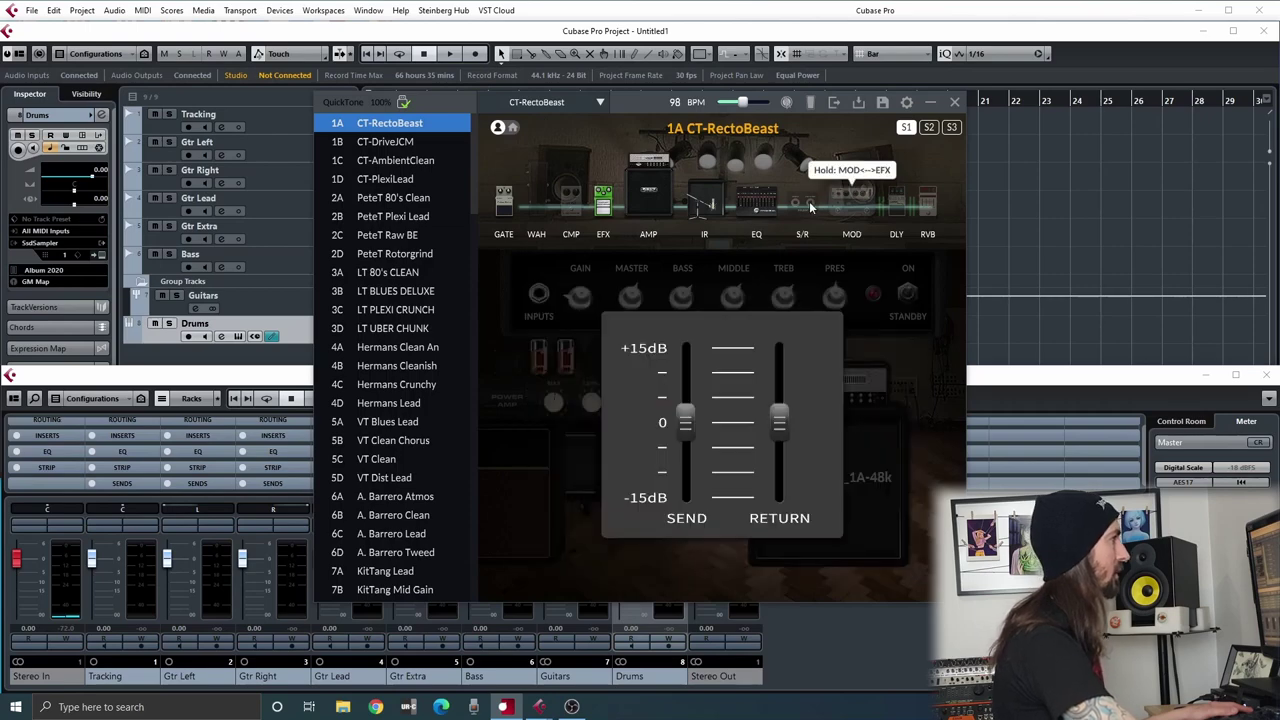
pyautogui.click(809, 201)
pyautogui.click(845, 195)
pyautogui.click(846, 200)
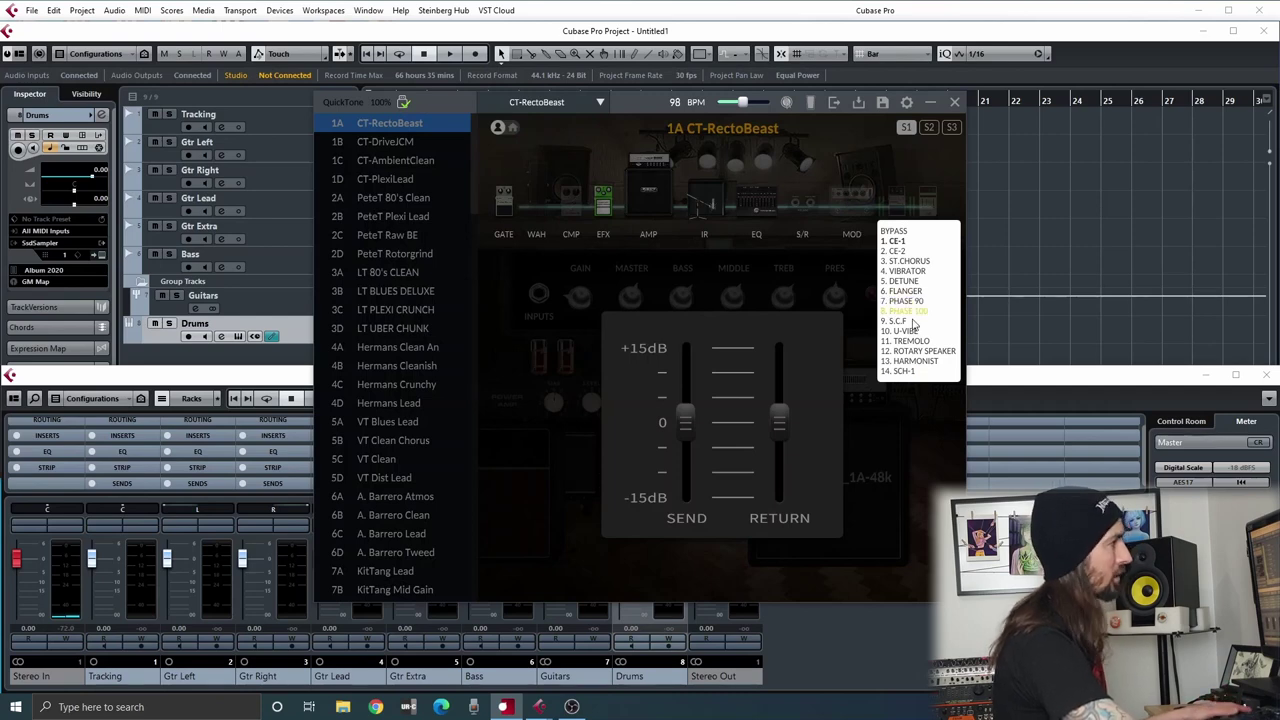
pyautogui.click(851, 223)
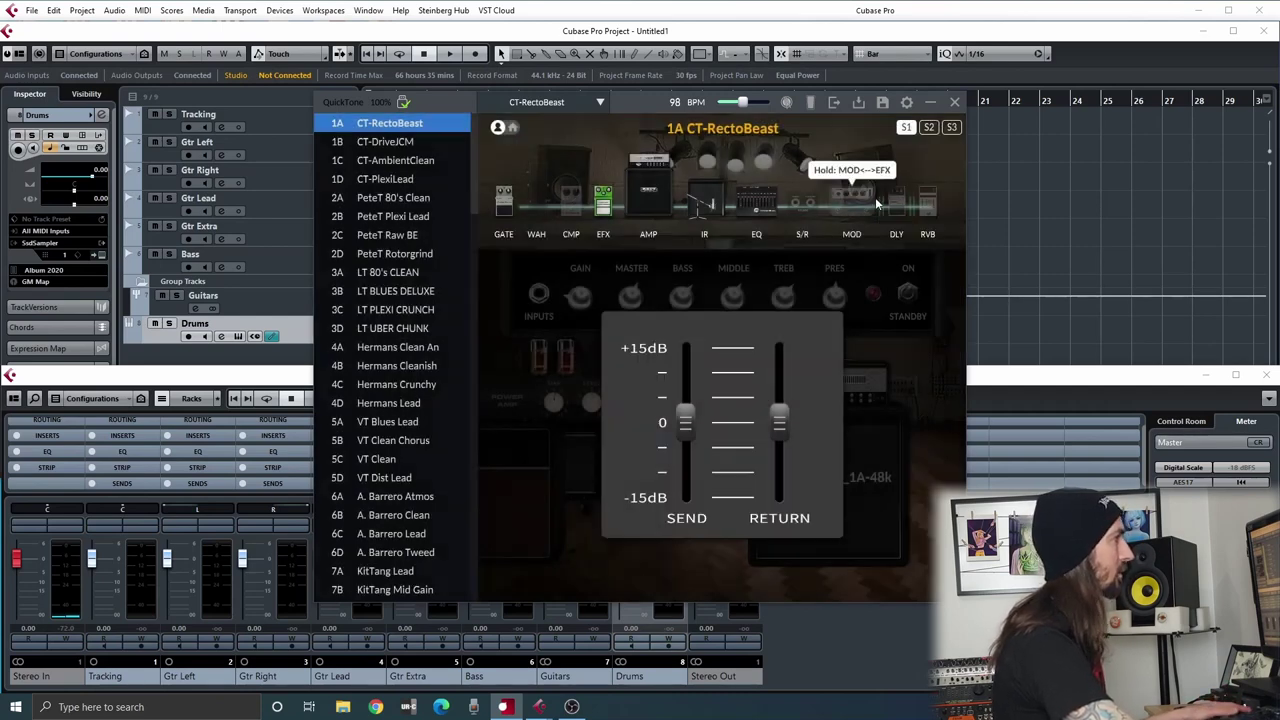
pyautogui.click(892, 199)
pyautogui.click(930, 207)
pyautogui.click(930, 207)
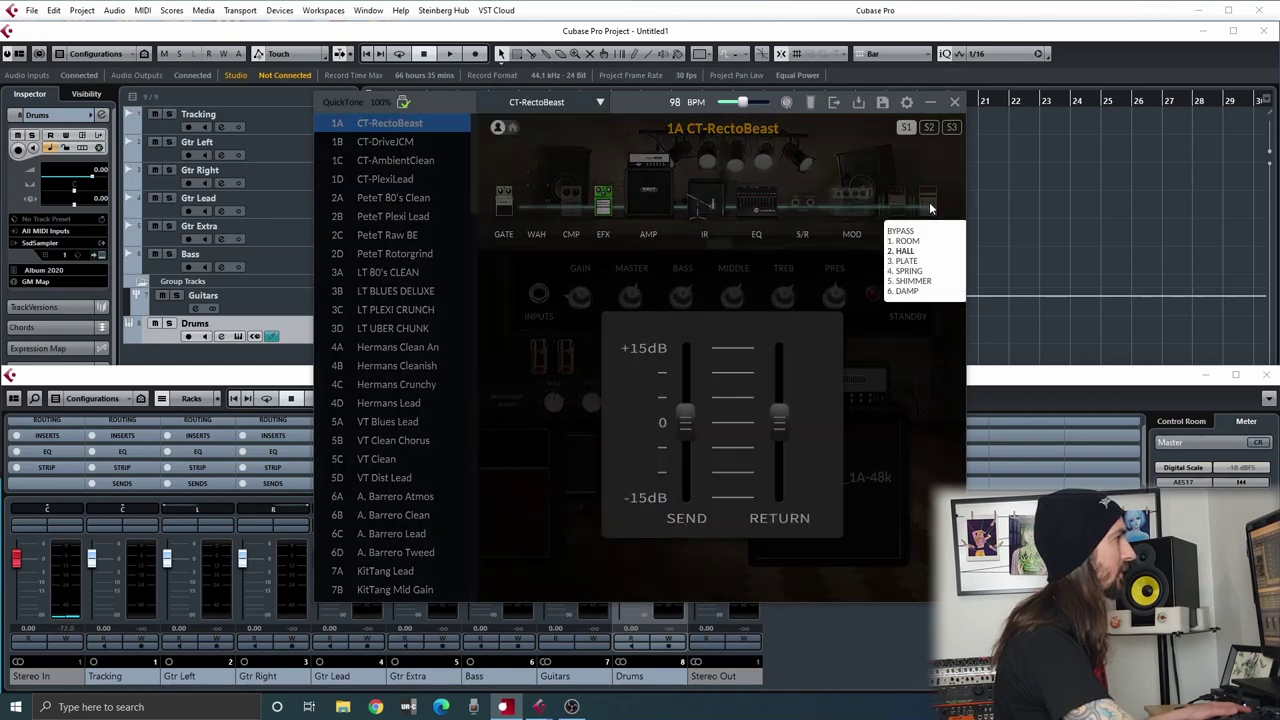
pyautogui.click(930, 207)
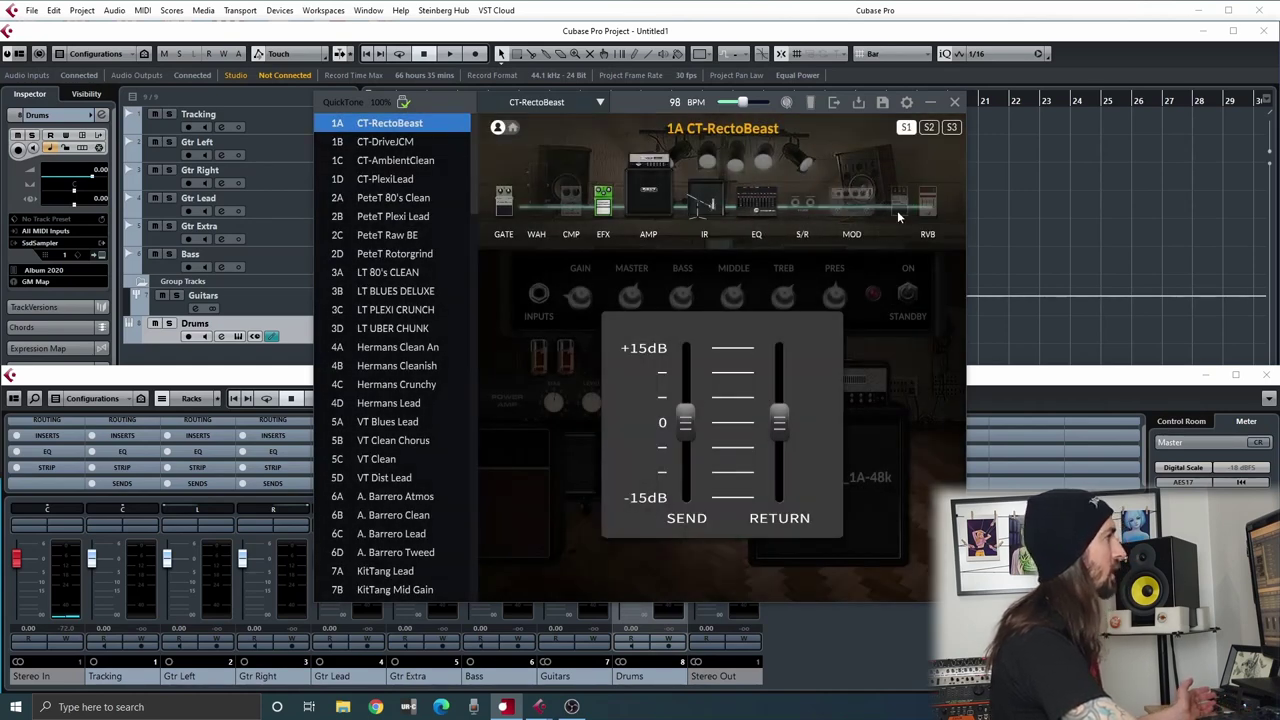
# - Try the MOD block between WAH and CMP, return it to its place after S/R, and close the send/return controls
pyautogui.click(840, 204)
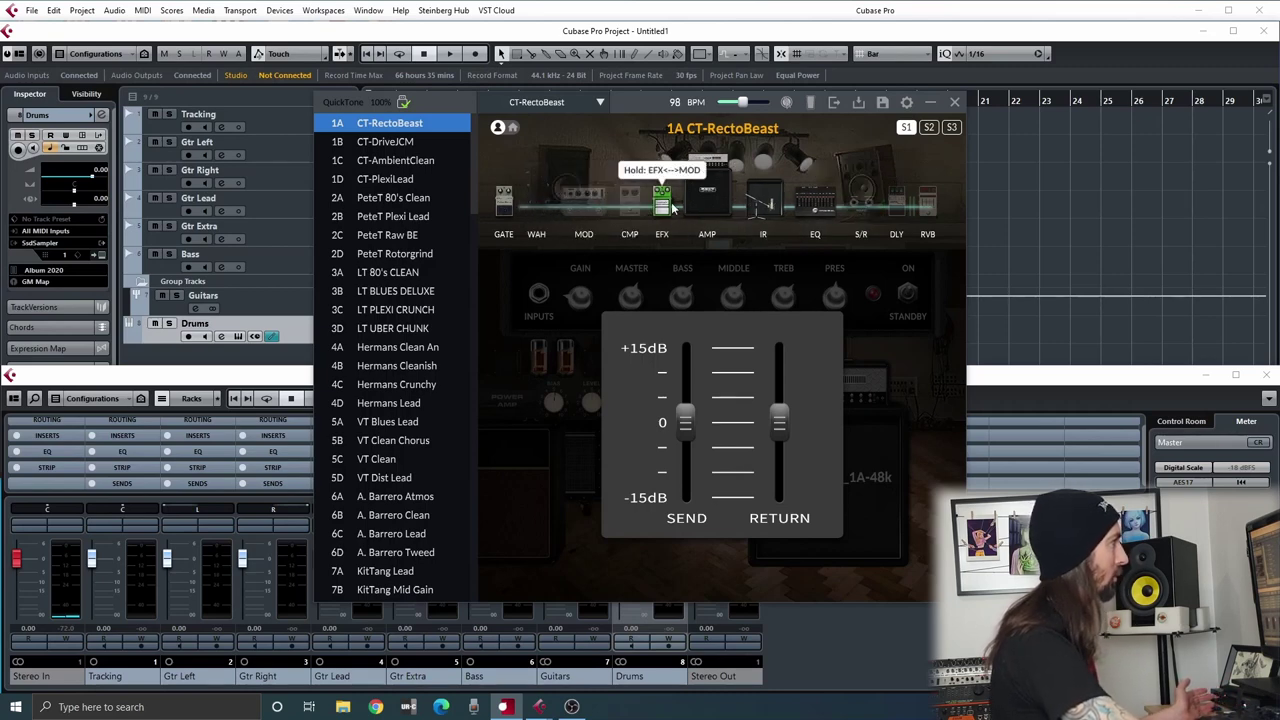
pyautogui.click(583, 204)
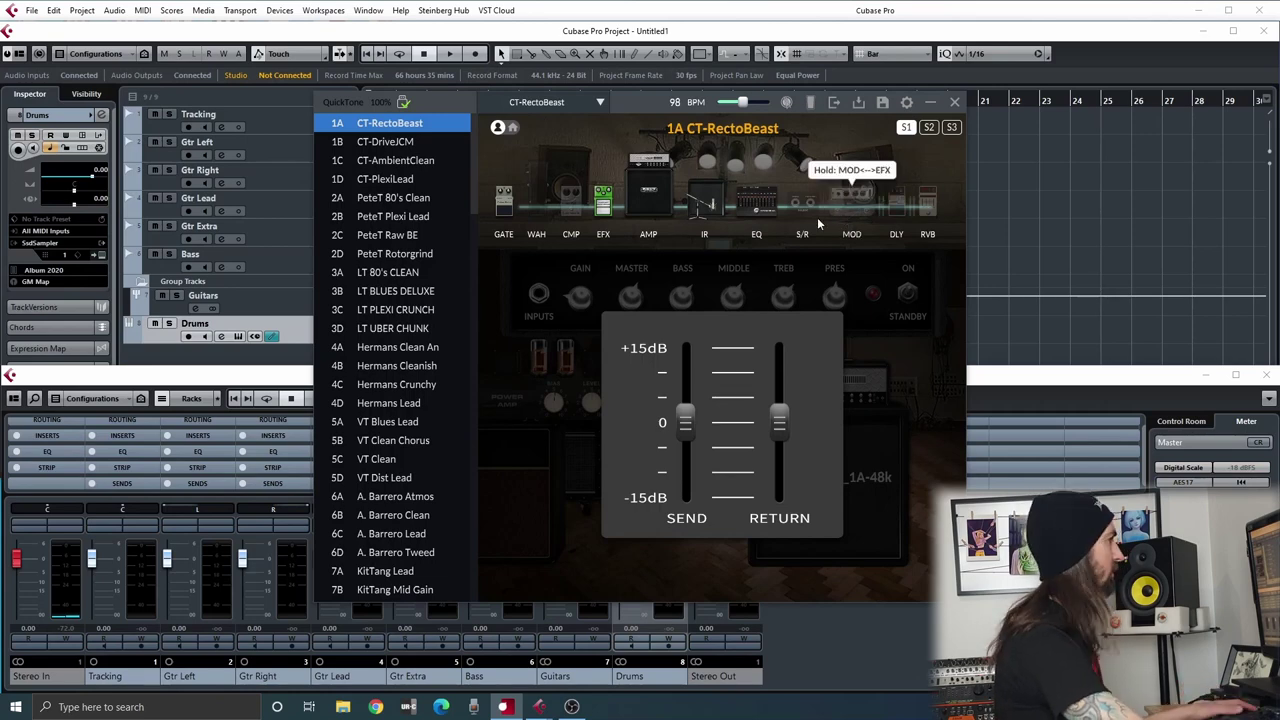
pyautogui.click(929, 356)
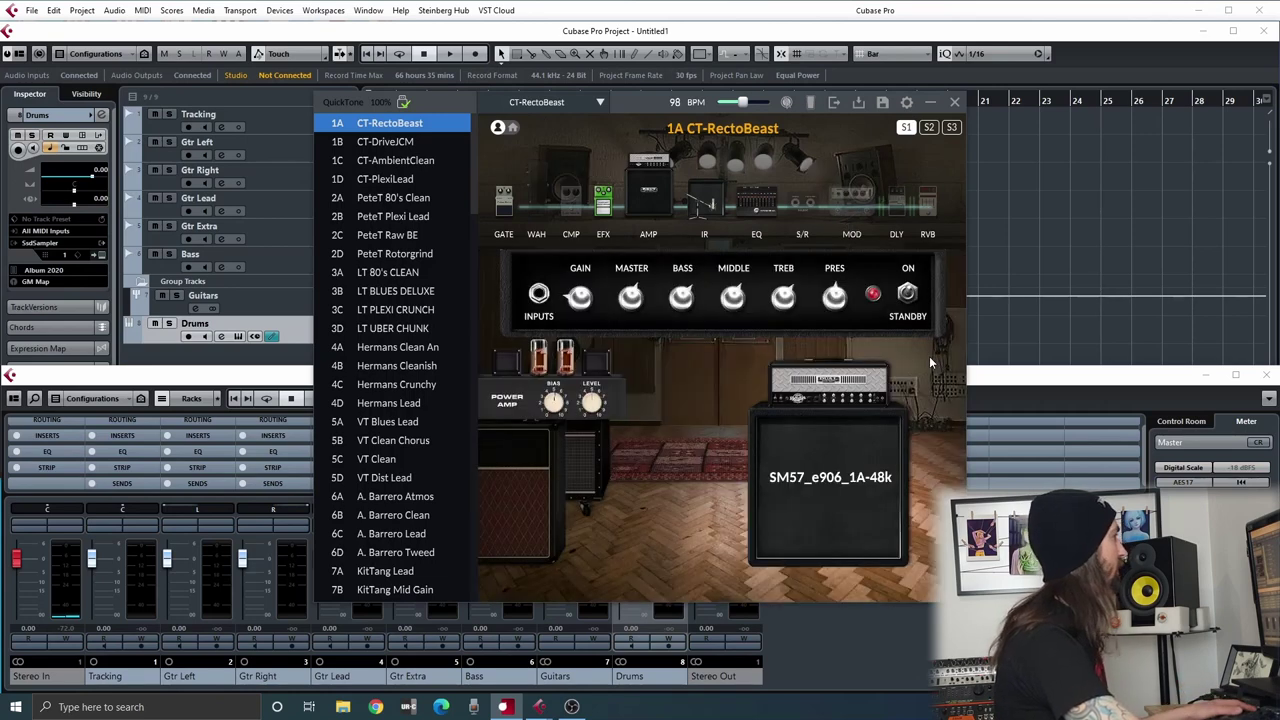